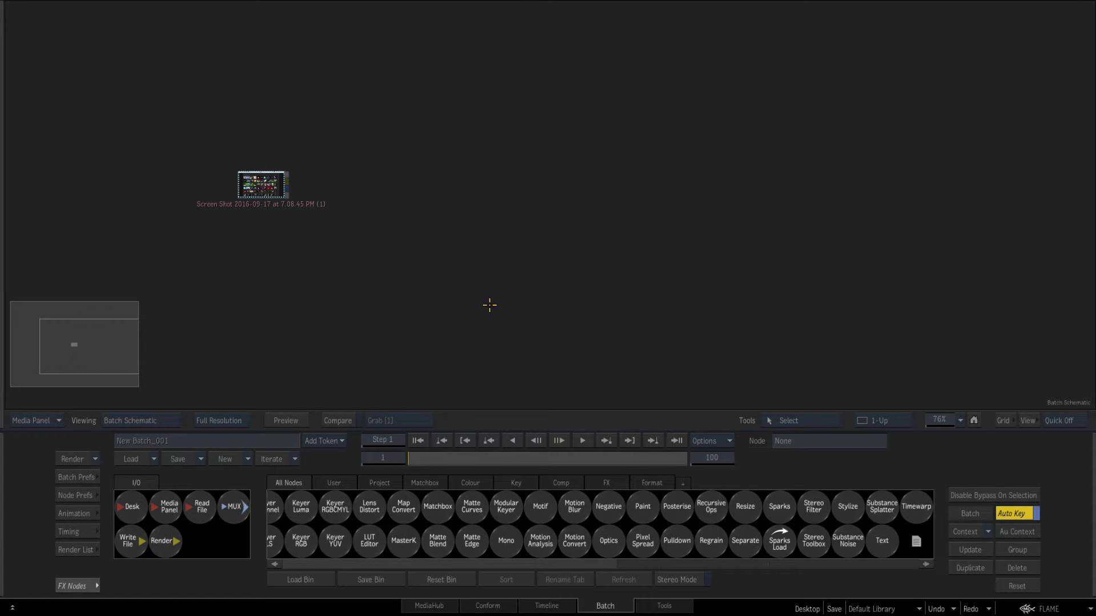
- Select the screenshot clip in the Batch schematic and view its image
drag(463, 243, 426, 259)
drag(402, 223, 422, 198)
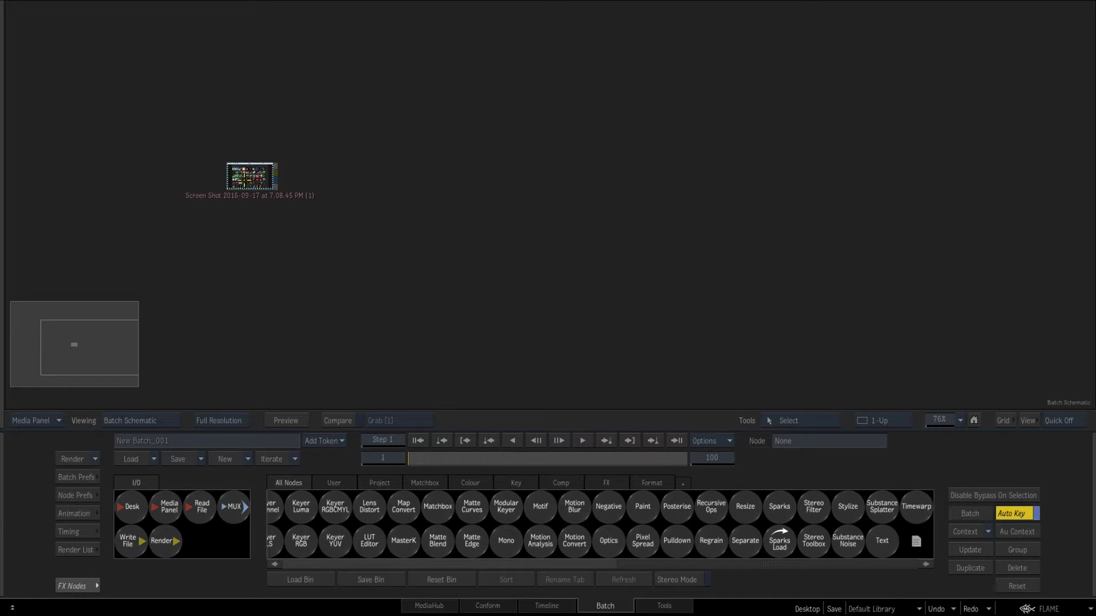
drag(243, 168, 313, 171)
key(F4)
drag(678, 249, 552, 230)
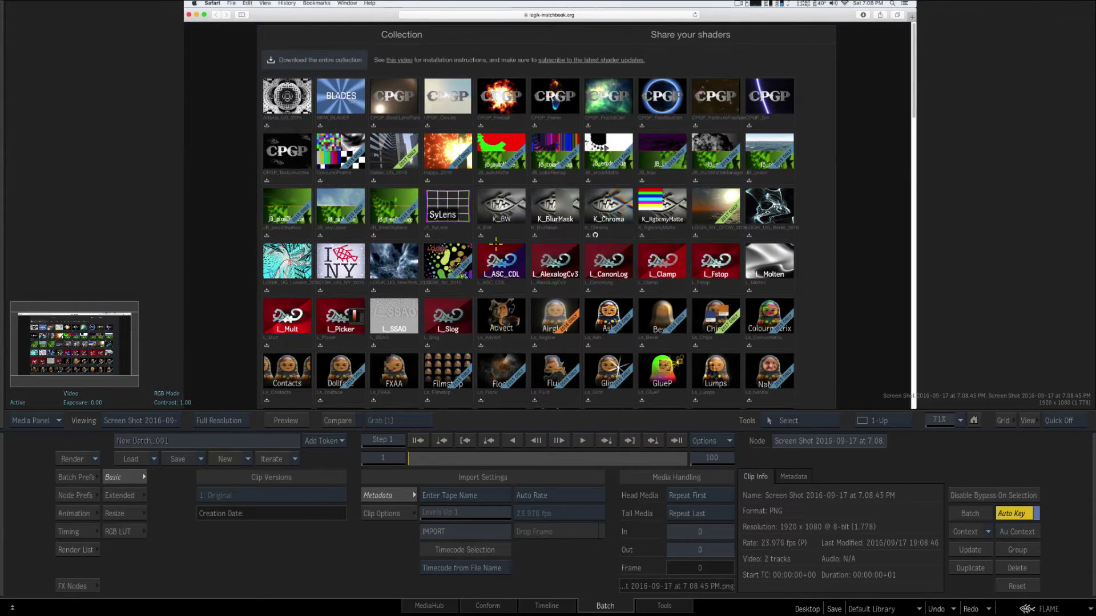
- Add an Action node fed by the screenshot clip and open its schematic
key(F4)
key(a)
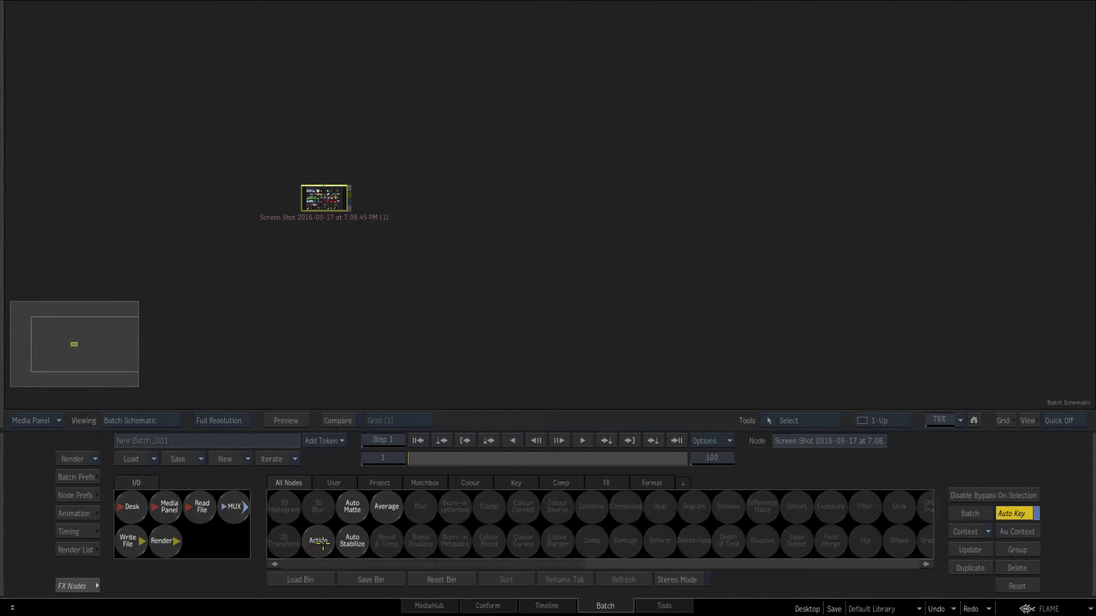
drag(320, 544, 511, 208)
key(F4)
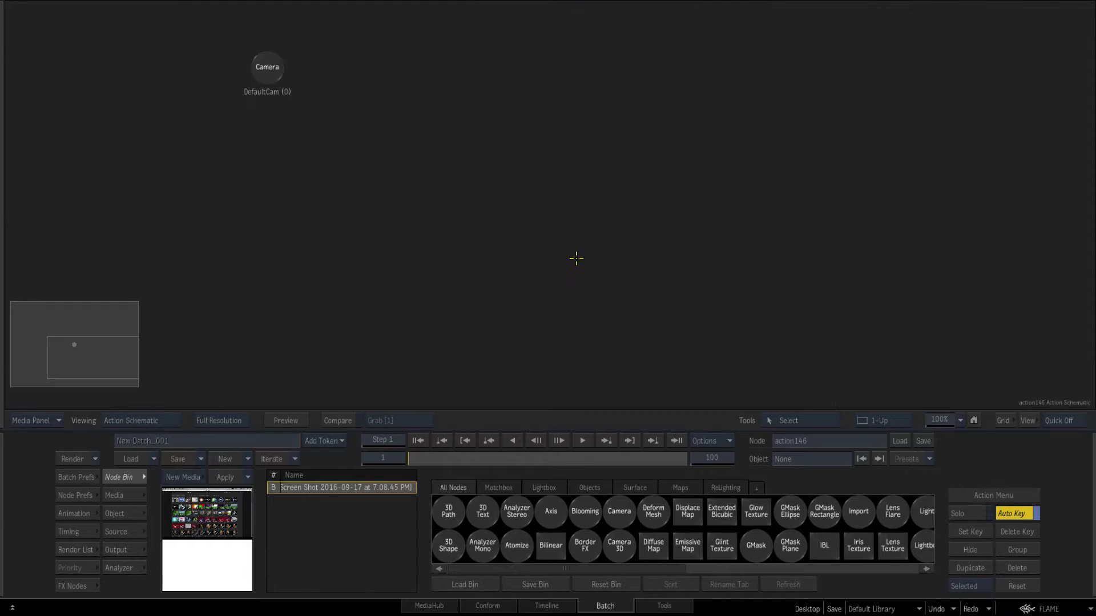
key(F4)
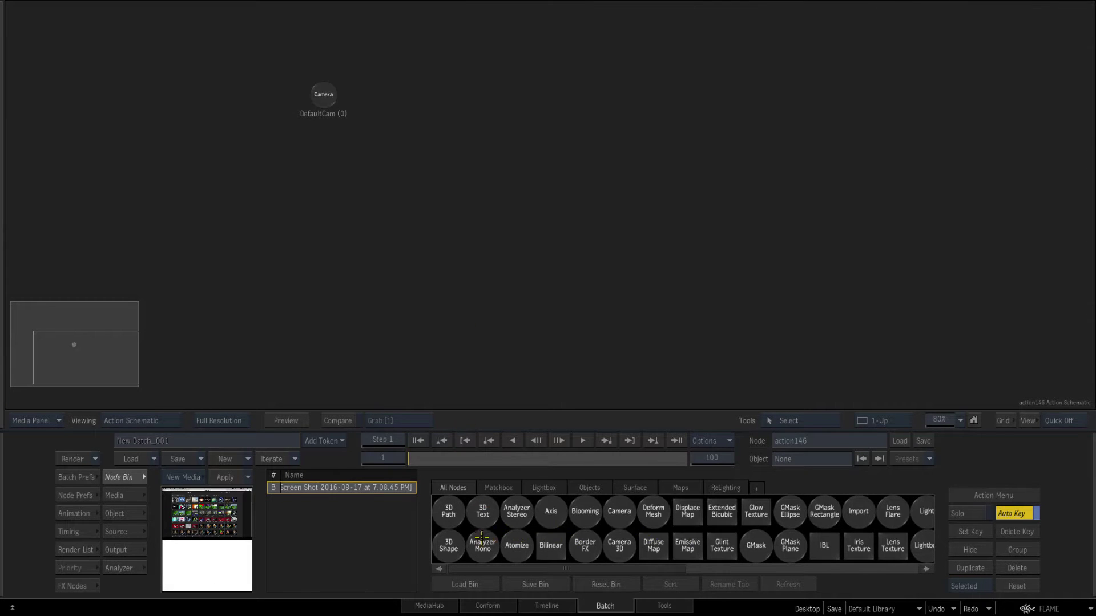
- Add a Matchbox node with the md_GlassV2 shader and connect it under the default camera
key(m)
double_click(676, 518)
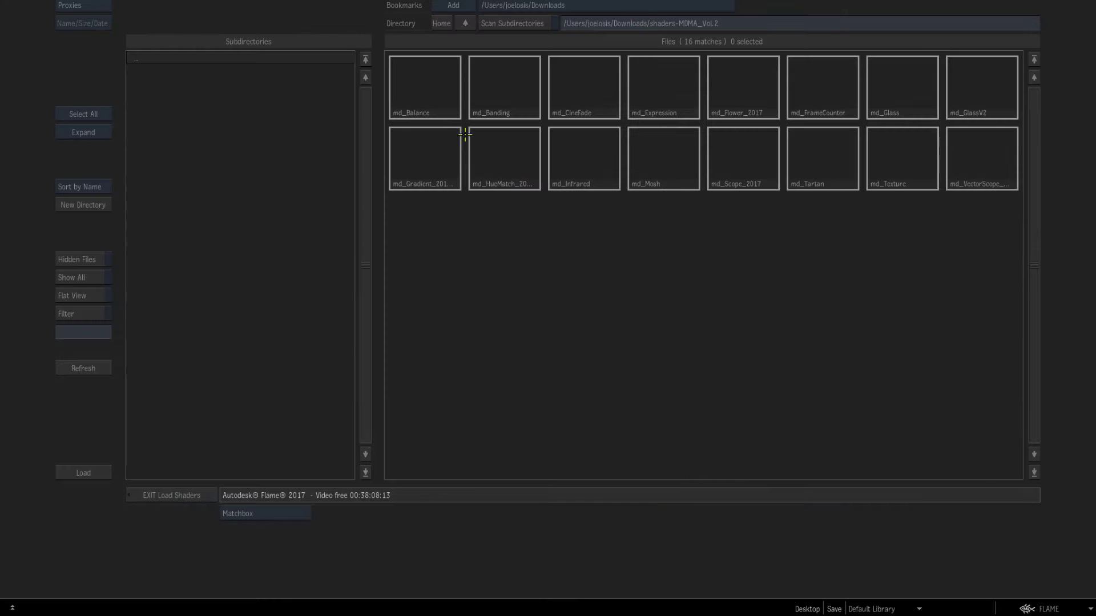
click(978, 100)
drag(546, 210, 314, 223)
key(grave)
key(grave)
- Import the teapot 3DS model into the Action scene and view the composite
drag(568, 514, 616, 194)
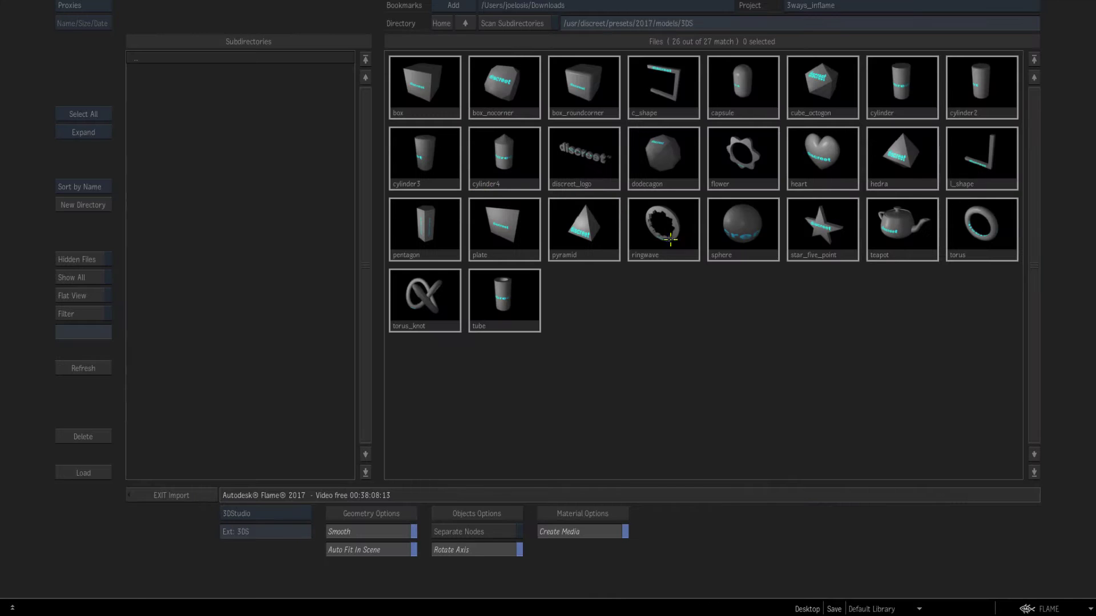
click(881, 242)
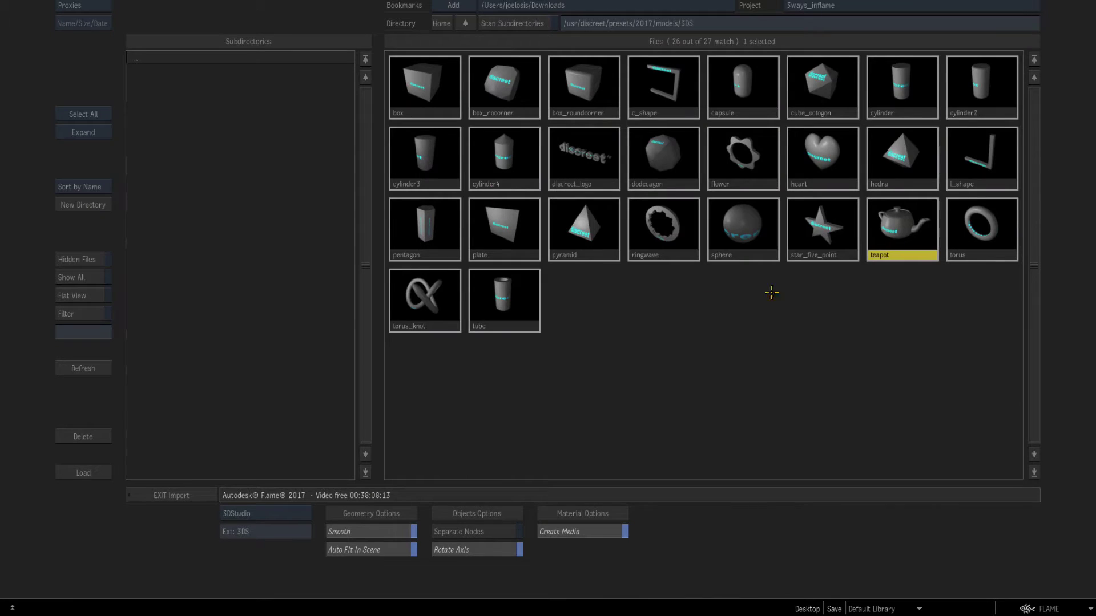
click(83, 472)
click(381, 95)
key(F4)
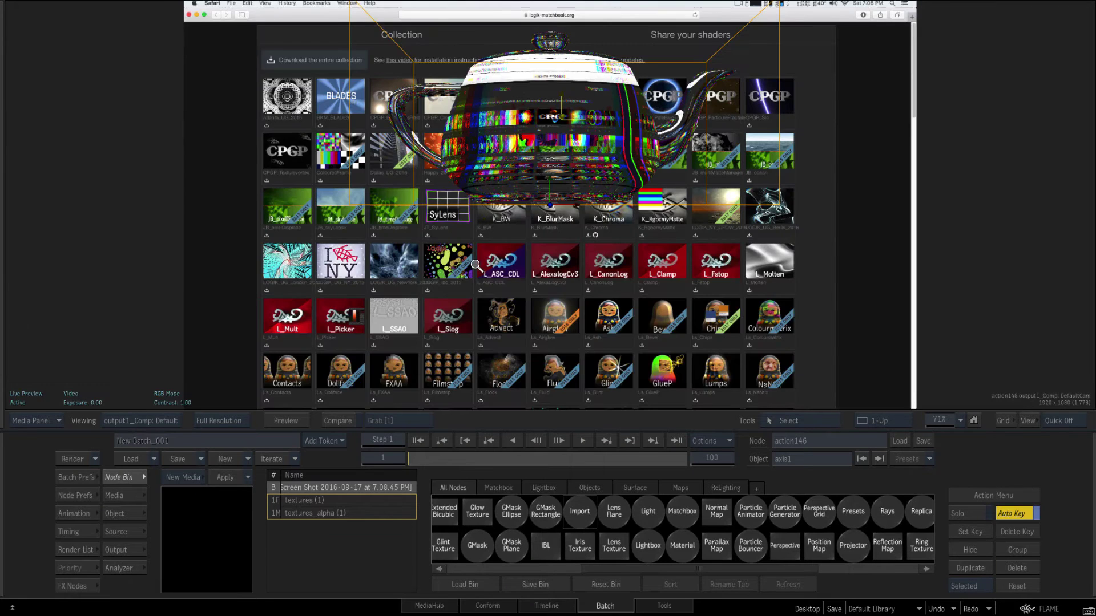
- Orbit the camera around the glass teapot and try a different refractive index in the Glass shader, undoing that change
drag(471, 266, 668, 168)
key(F8)
click(380, 237)
click(313, 220)
key(Tab)
drag(563, 166, 496, 263)
drag(668, 512, 666, 511)
key(ctrl+z)
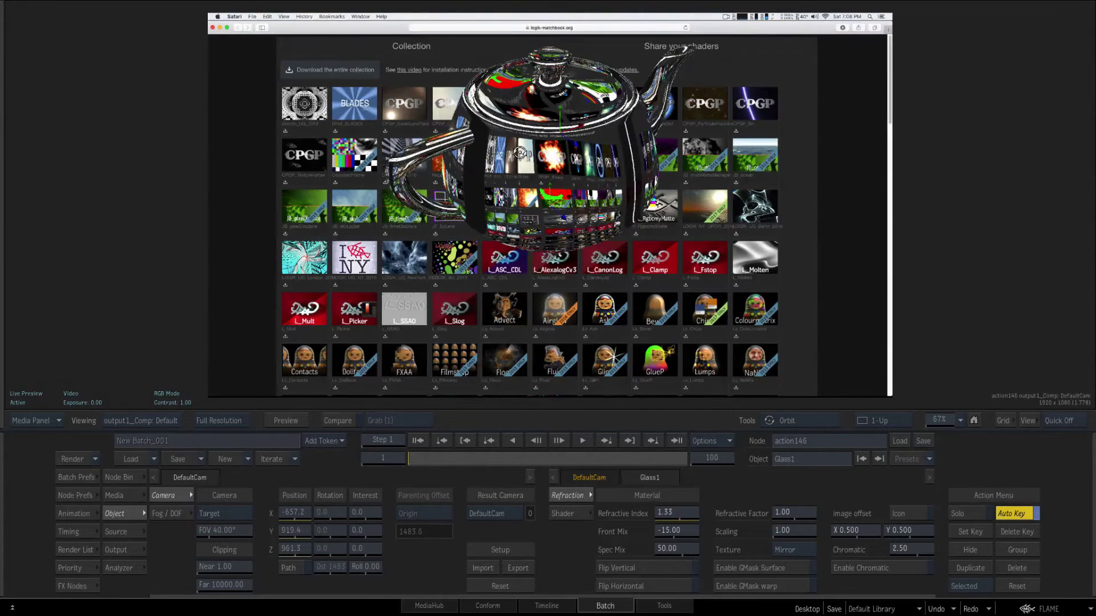
- Hide all the teapot nodes, from the top axis down to the diffuse map
key(F8)
drag(449, 148, 421, 107)
drag(413, 213, 416, 218)
drag(347, 60, 518, 337)
key(shift+h)
drag(396, 302, 316, 319)
- Add a 3D Shape node and draw a closed, roughly circular outline over the middle of the image
click(113, 477)
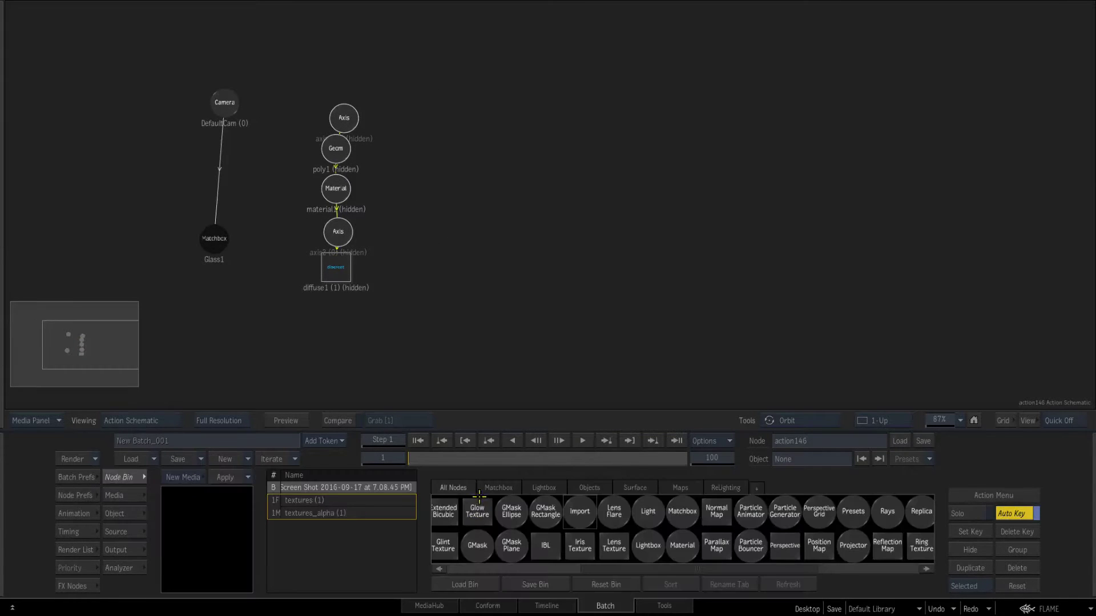
click(458, 568)
drag(456, 546, 515, 232)
key(F4)
mouse_move(520, 152)
mouse_down()
mouse_move(548, 143)
mouse_move(625, 166)
mouse_up()
drag(637, 208, 626, 238)
drag(549, 270, 526, 269)
drag(490, 225, 488, 202)
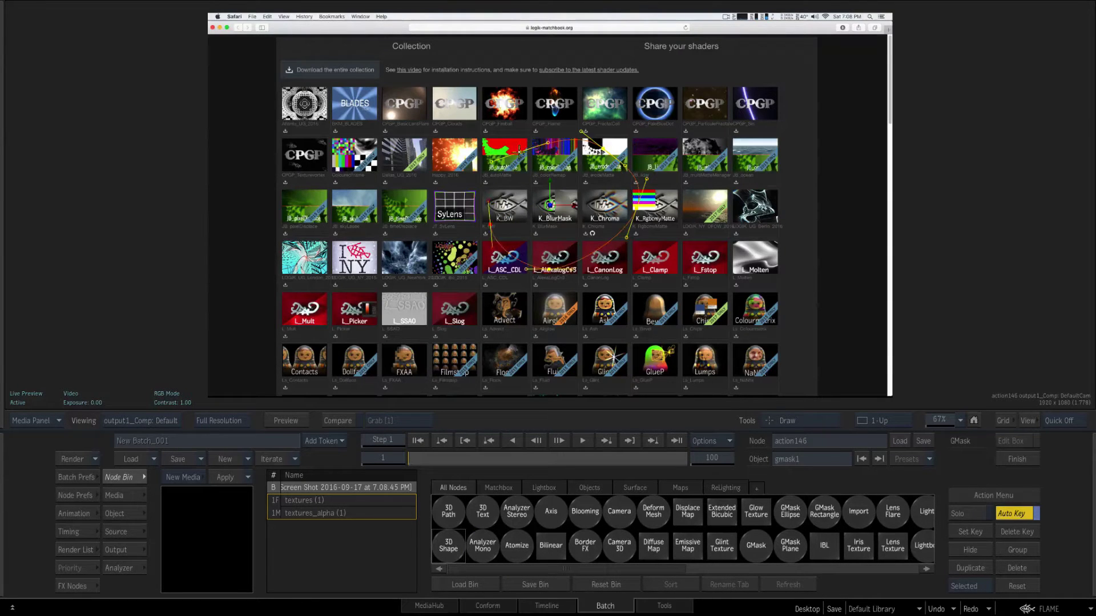
click(519, 152)
- Extrude the 3D shape to a depth of 281 and set its GMask transparency to Do Not Render
click(122, 513)
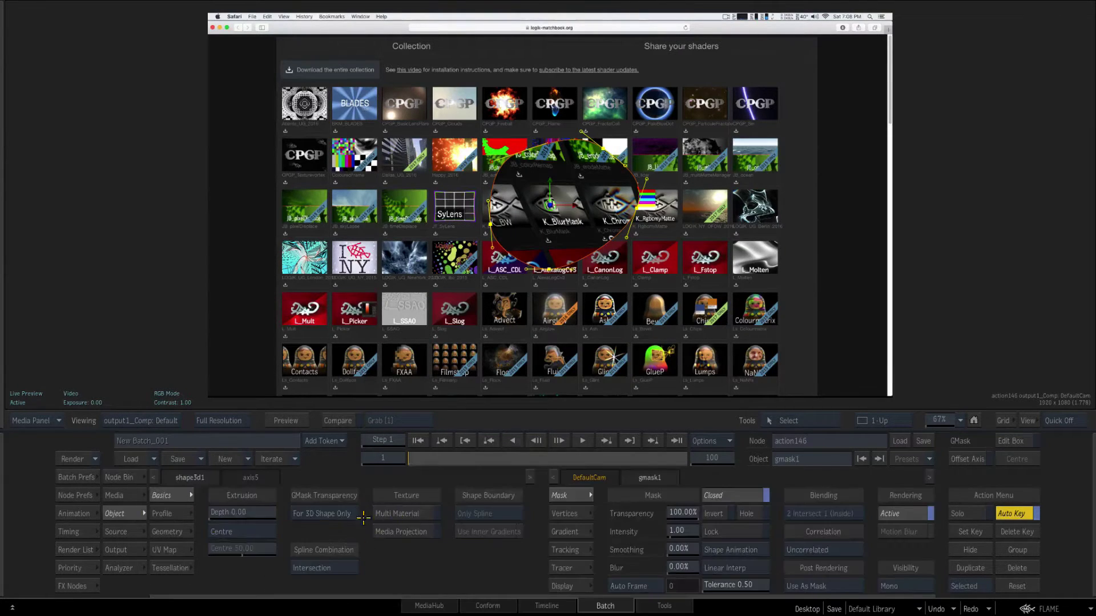
drag(242, 512, 300, 514)
click(323, 513)
click(343, 529)
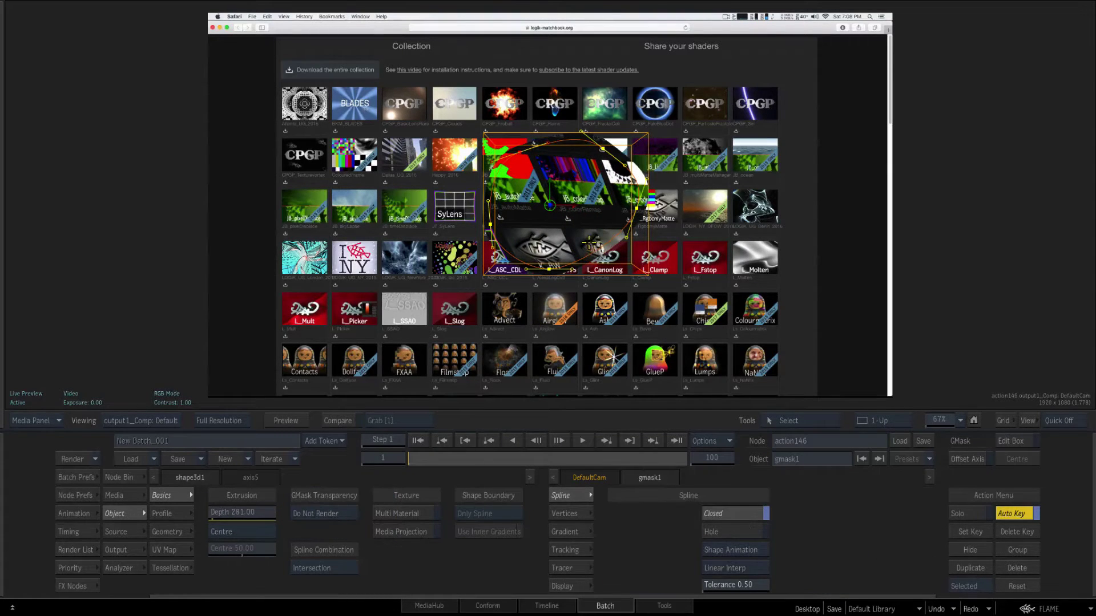
- Set the 3D shape's profile mode to Rotation and bend the profile curve upward in the middle and downward at both ends
click(640, 225)
drag(641, 224, 587, 207)
drag(710, 221, 210, 451)
click(161, 513)
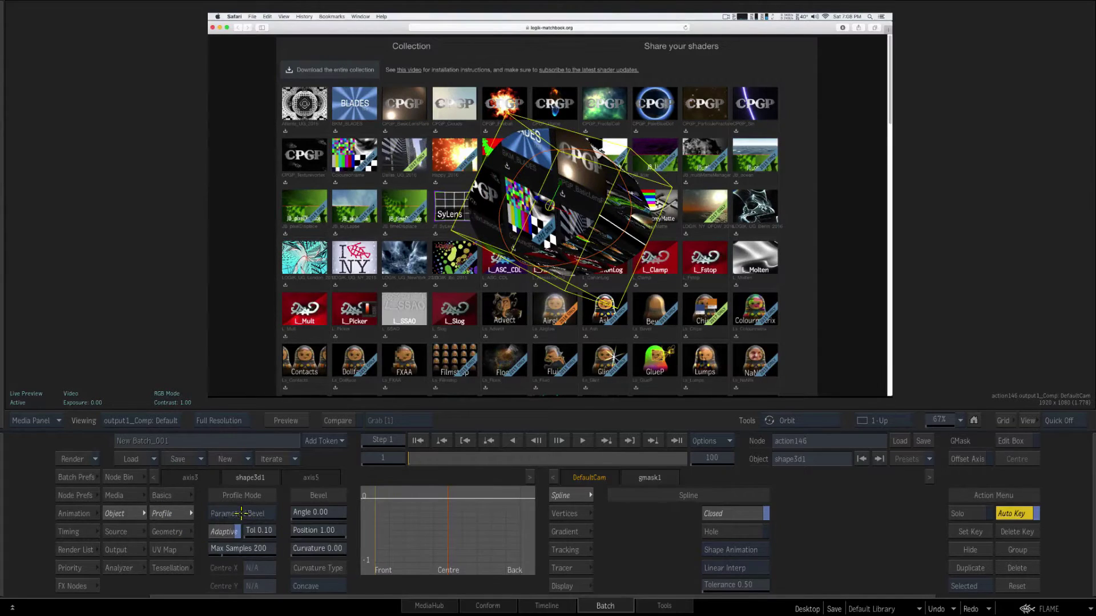
click(241, 513)
click(234, 544)
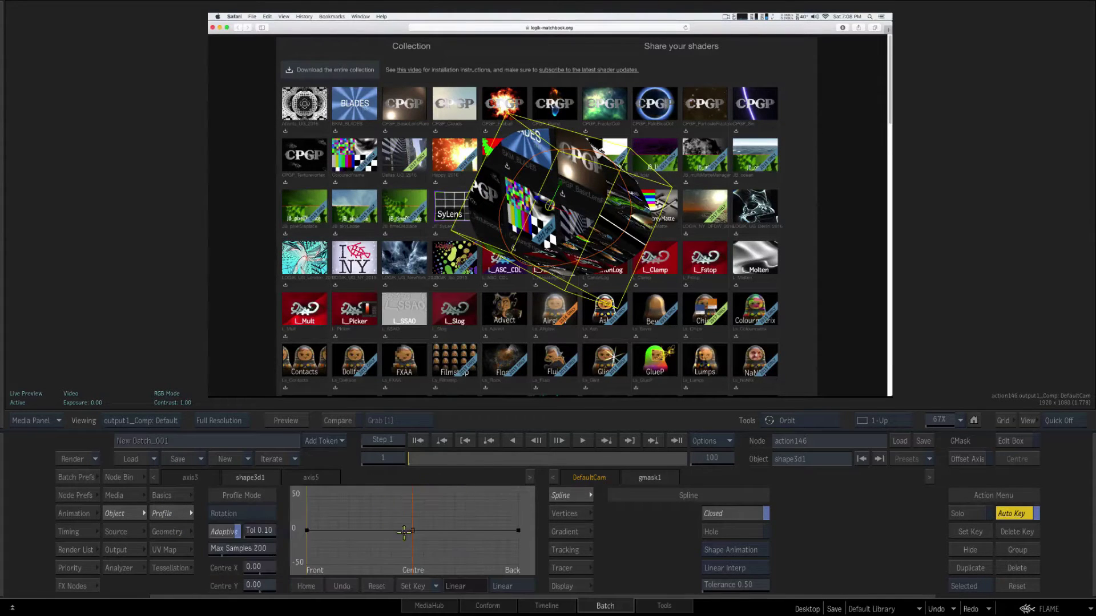
drag(412, 530, 400, 515)
drag(306, 530, 306, 549)
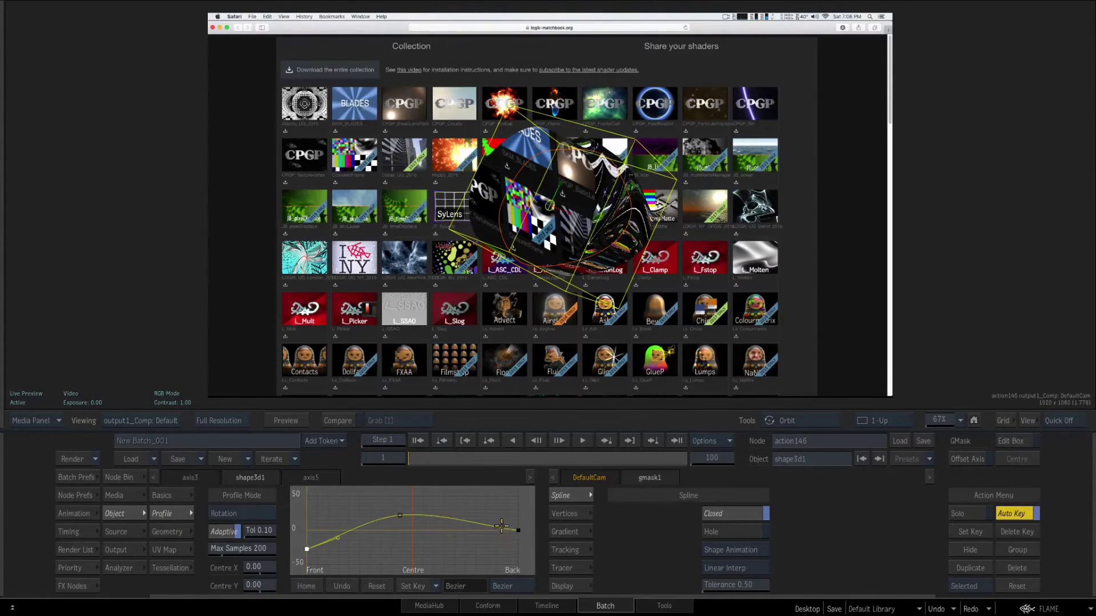
drag(517, 528, 518, 542)
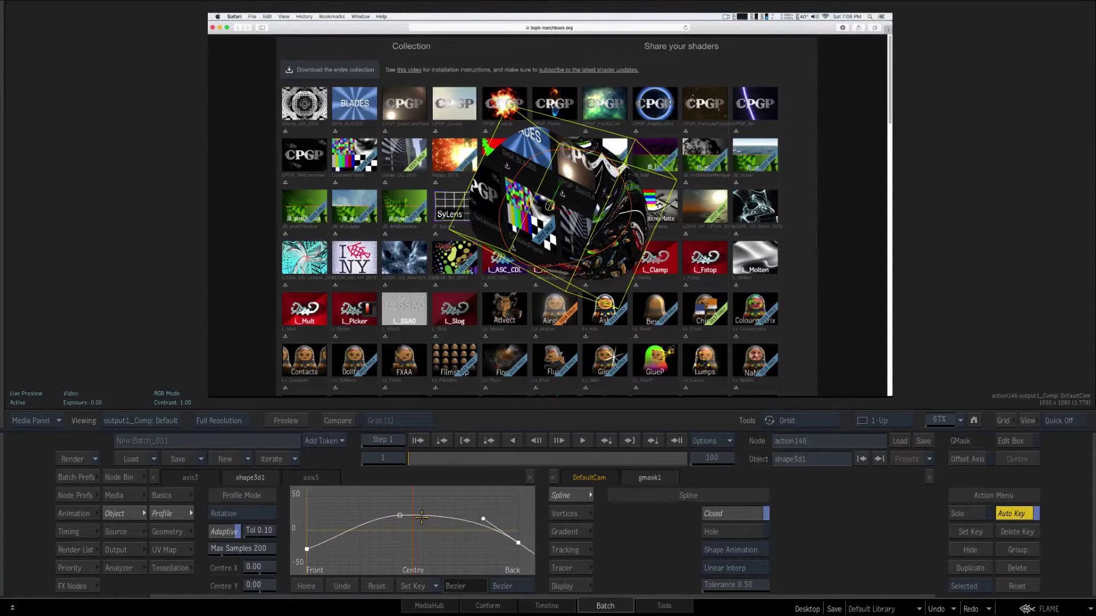
drag(403, 513, 414, 499)
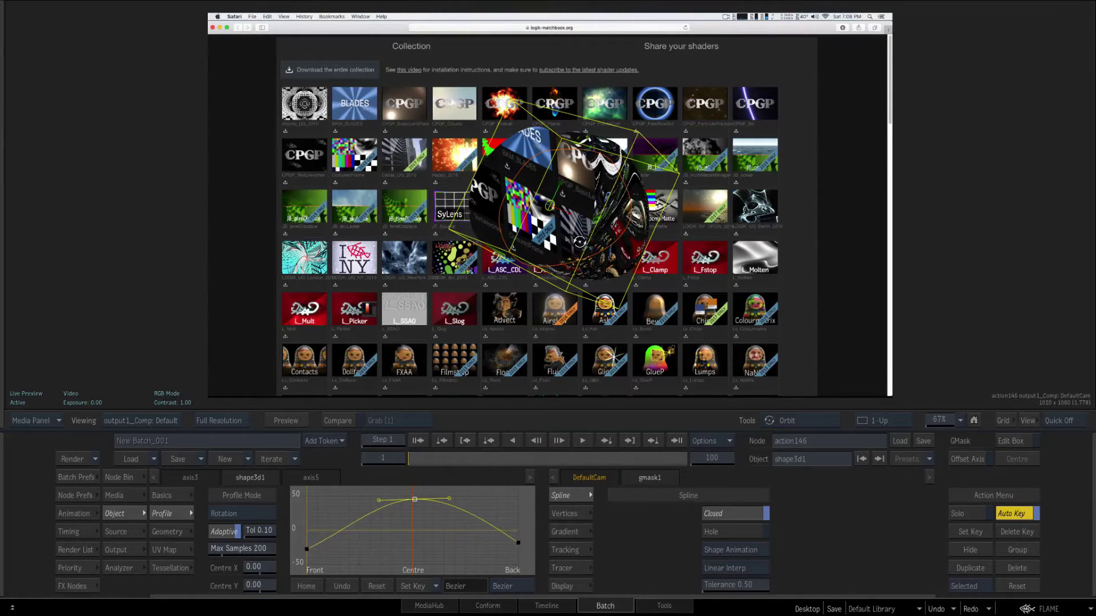
- Adjust the Glass shader's Front Mix and examine the refraction on the 3D shape from other angles
drag(397, 280, 130, 169)
key(Escape)
click(214, 239)
key(F4)
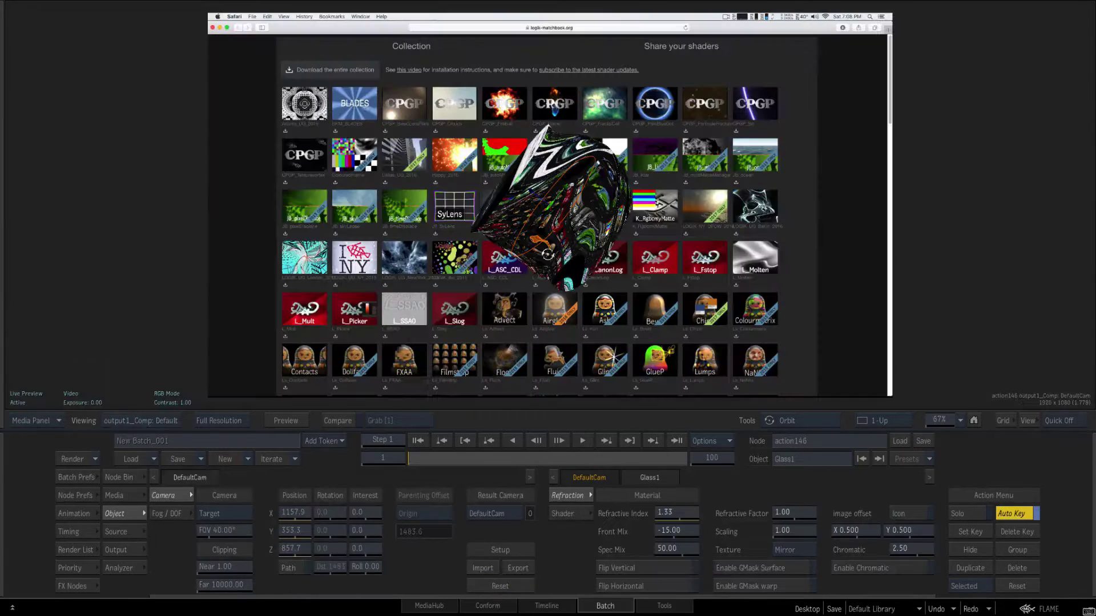
drag(671, 531, 714, 524)
drag(591, 213, 656, 68)
- Examine the UV and Matte render passes of the Action output
click(116, 549)
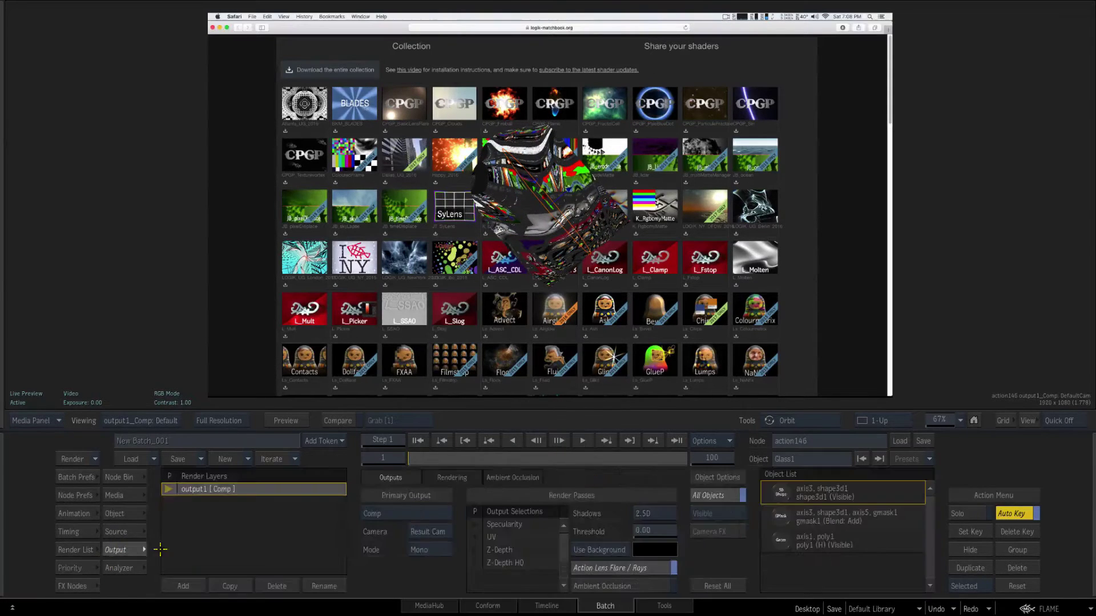
click(494, 537)
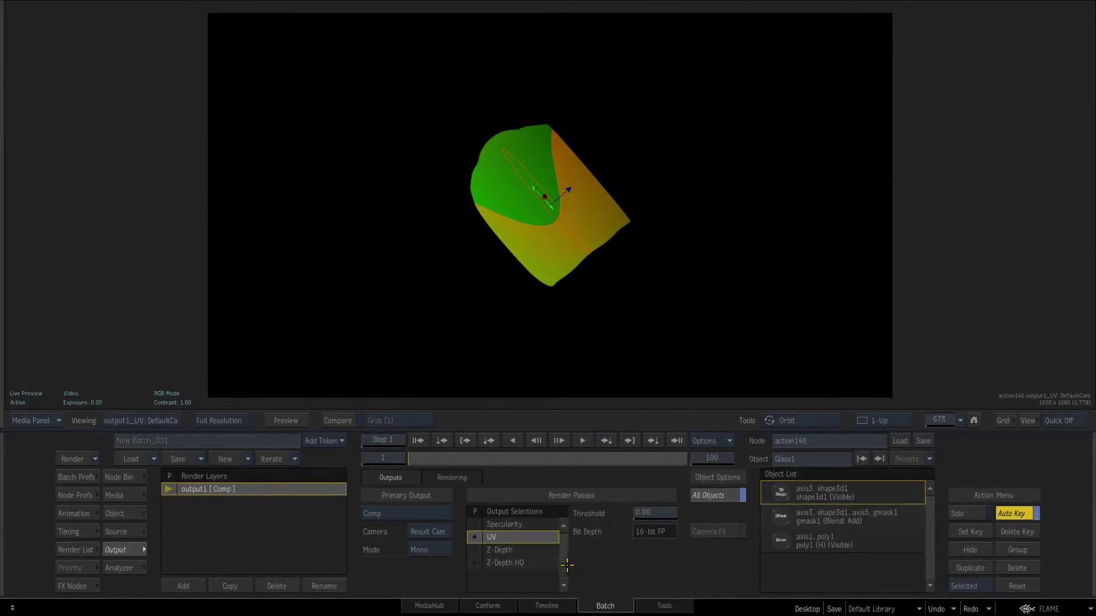
drag(565, 565, 561, 549)
click(510, 551)
scroll(534, 553, up, 5)
click(521, 536)
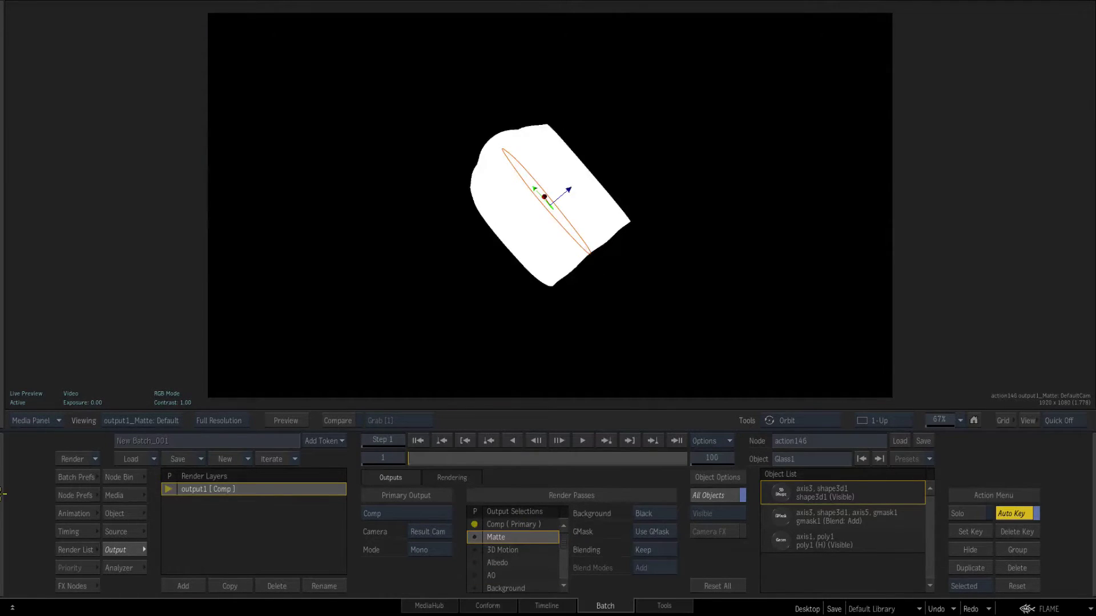
- Delete the 3D shape and hidden teapot nodes from the Action schematic, keeping only the camera and Glass shader
key(F4)
drag(506, 162, 562, 611)
drag(446, 231, 385, 237)
- Add a 3D Text node to the scene and reset the default camera
click(117, 481)
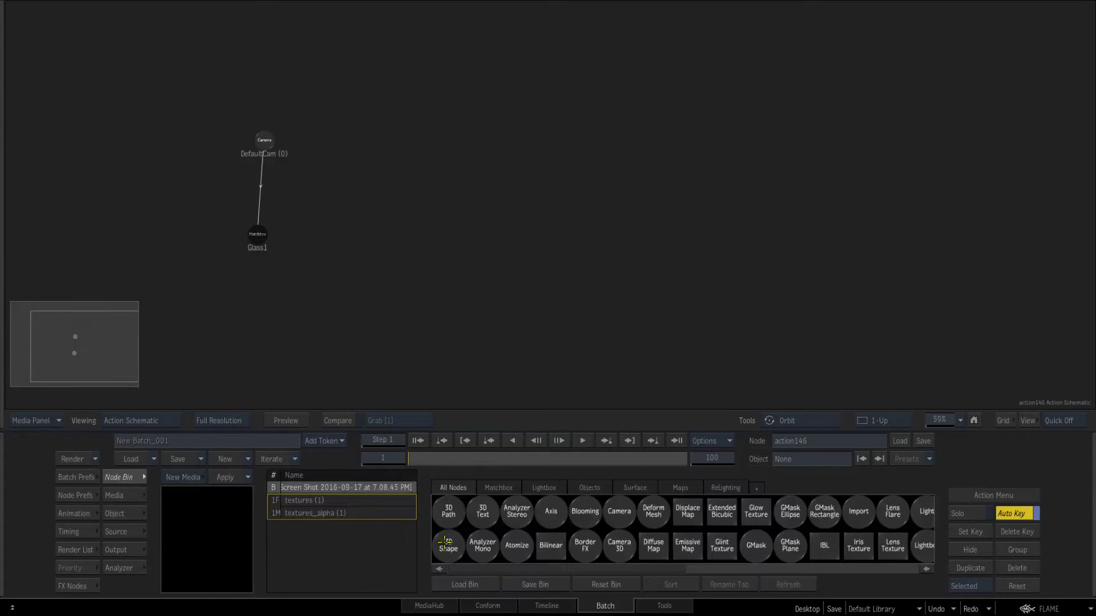
drag(473, 512, 425, 225)
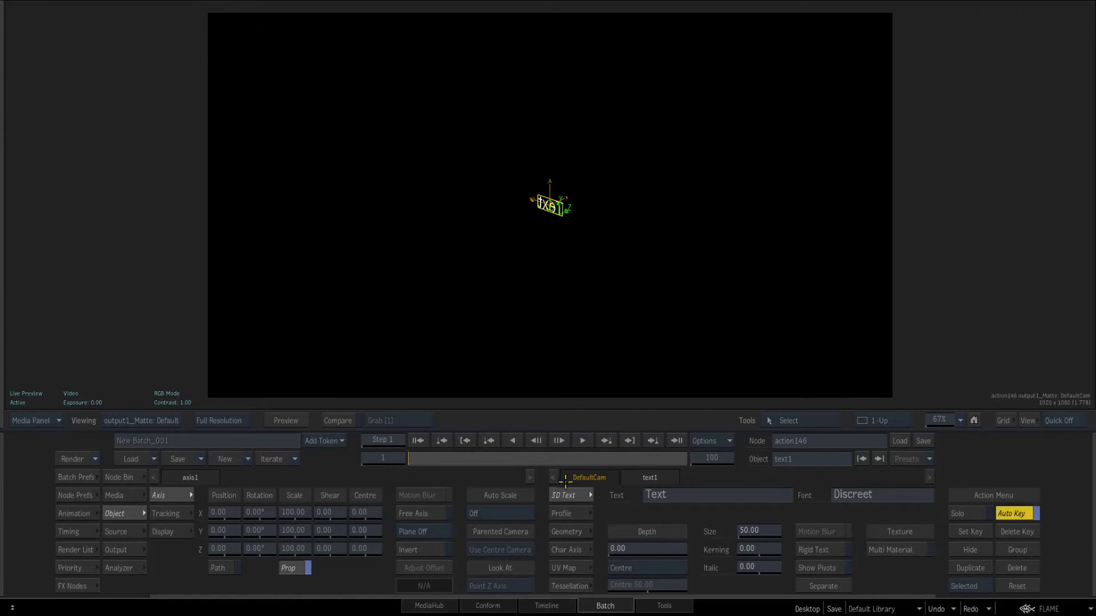
click(565, 481)
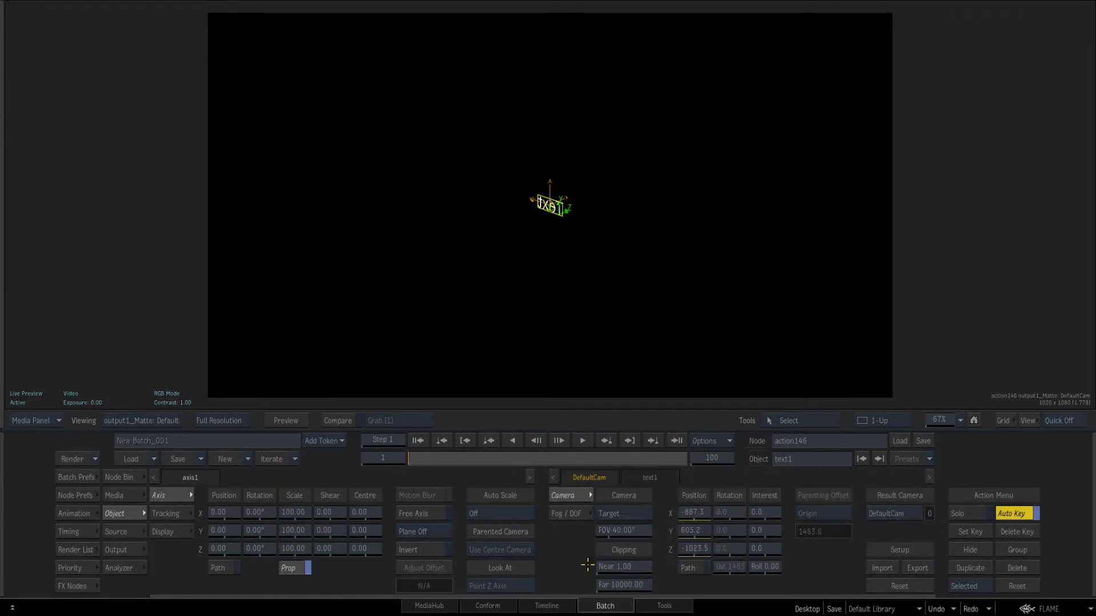
click(886, 586)
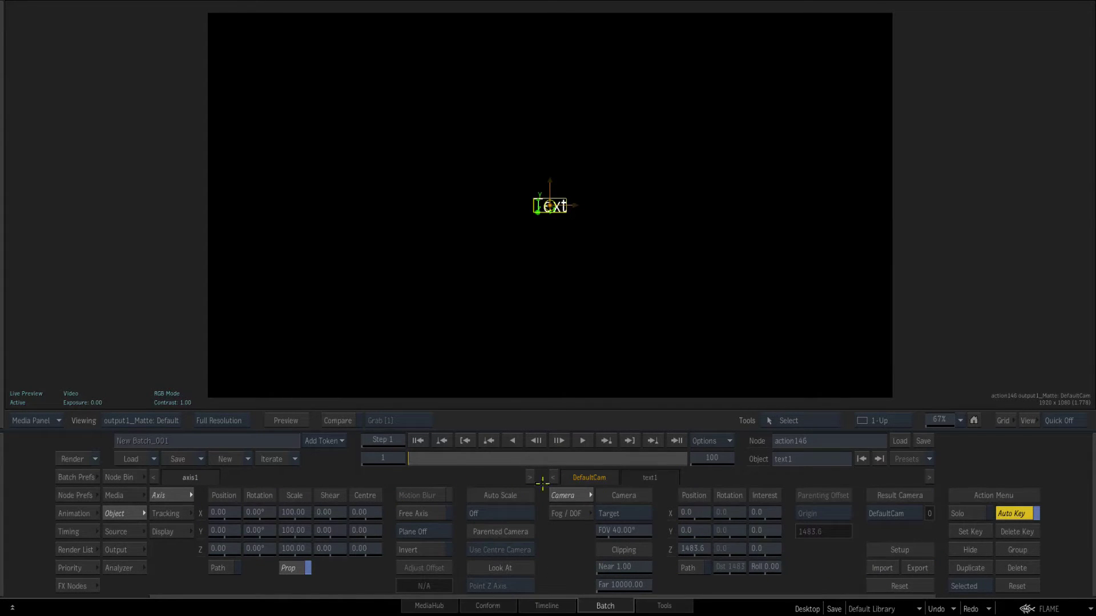
- Set the 3D text's size to 364 and depth to 245, and view the glass composite at an angle
click(578, 487)
drag(759, 528, 873, 505)
drag(628, 551, 761, 524)
key(F4)
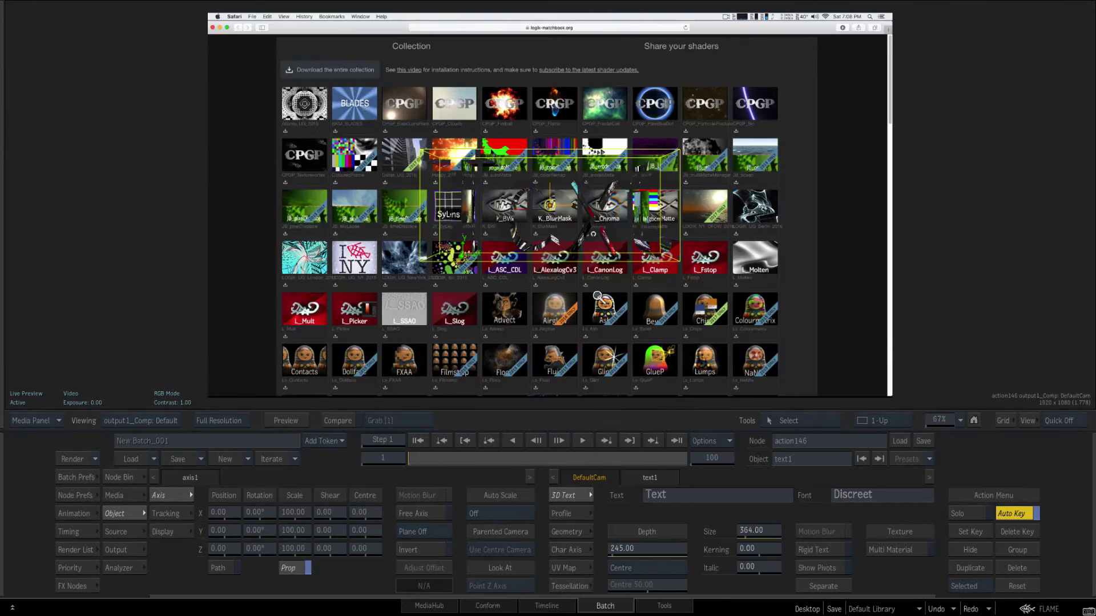
drag(610, 299, 518, 195)
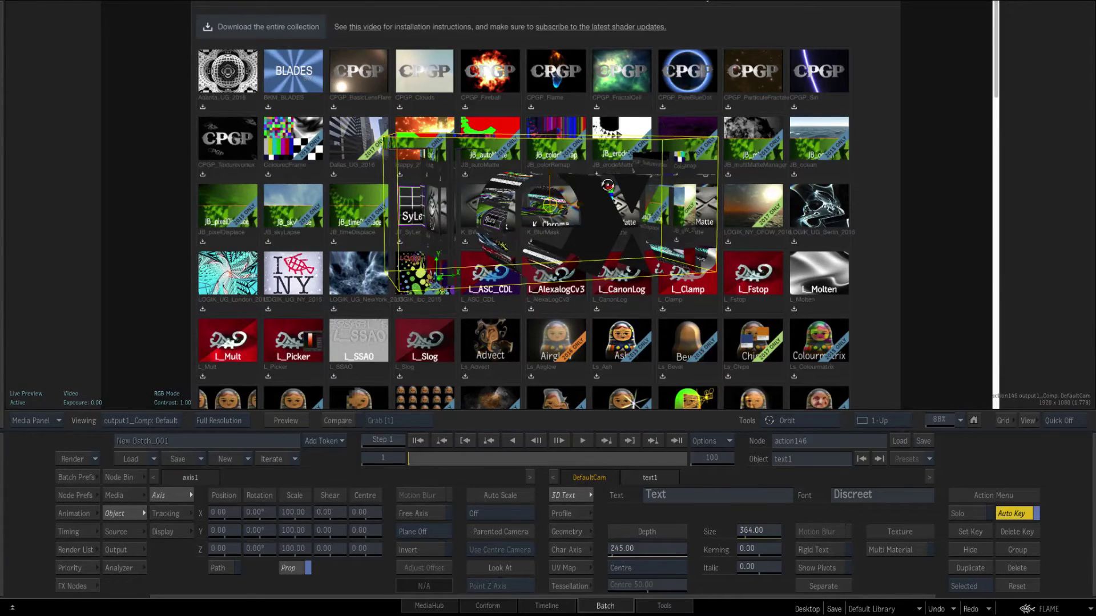
- Duplicate the 3D text together with its axis and place the copy beside the original
key(Escape)
drag(538, 254, 631, 225)
drag(480, 208, 481, 221)
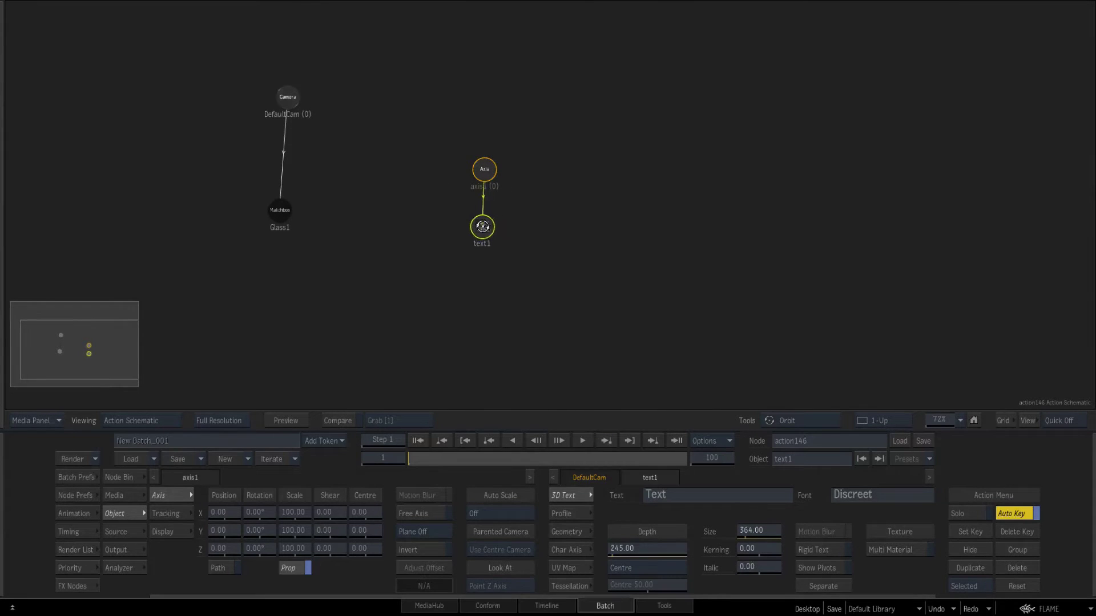
right_click(484, 169)
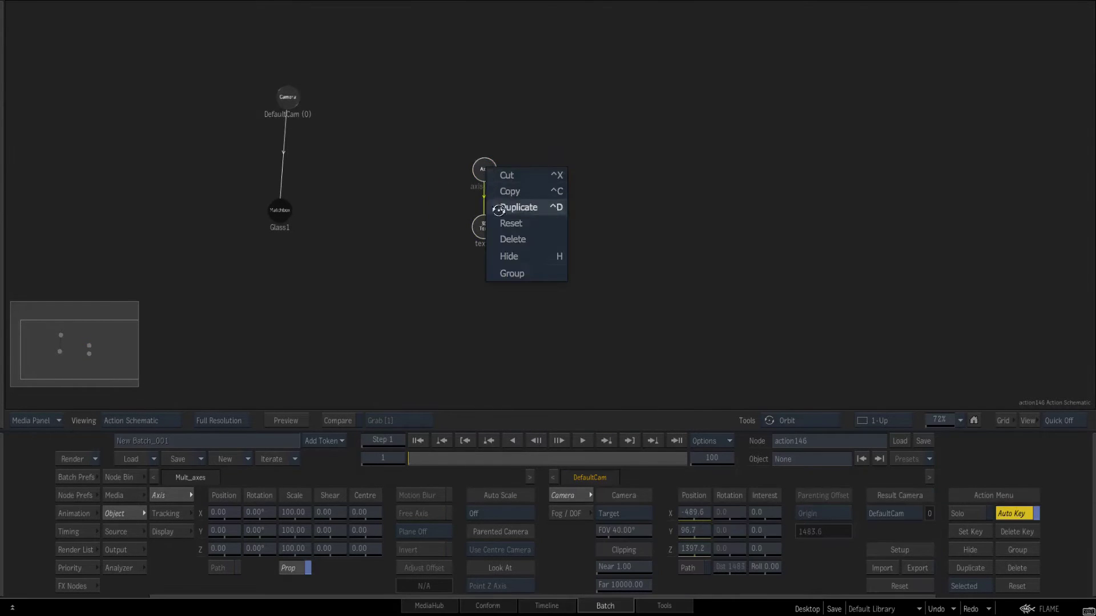
click(526, 208)
drag(494, 197, 551, 189)
- Apply a diffuse map using the textures media to the duplicated 3D text and view the composite
click(557, 241)
click(124, 496)
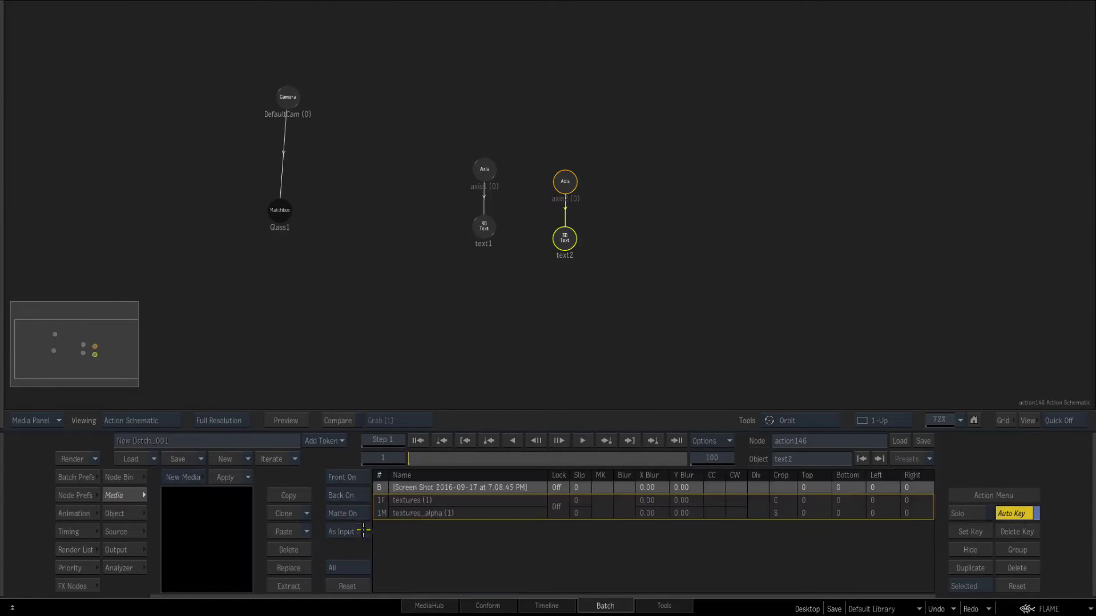
click(381, 506)
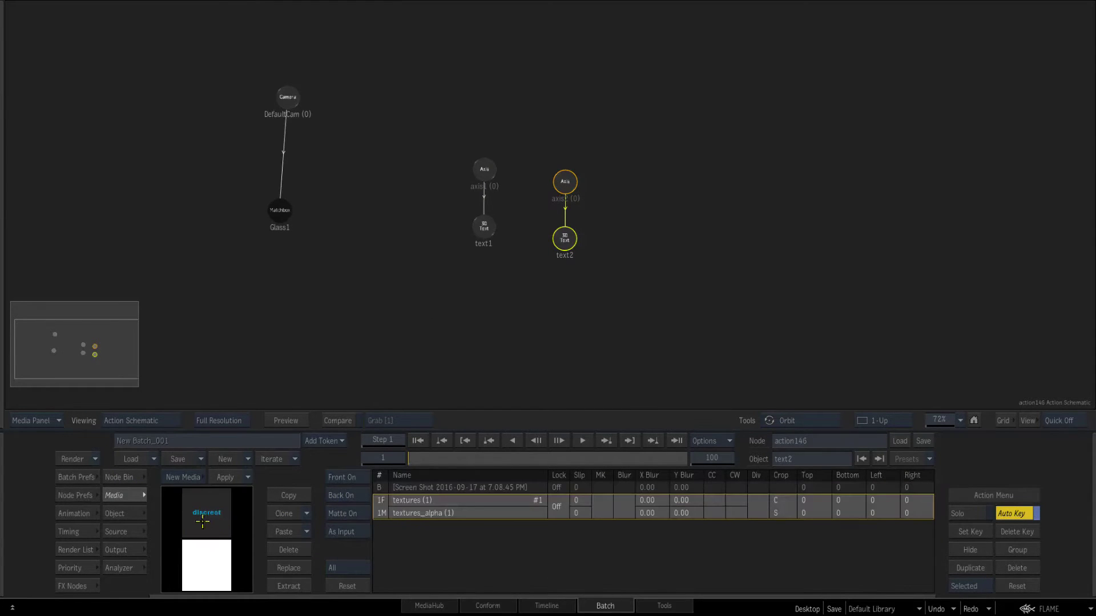
click(124, 478)
drag(650, 546, 564, 311)
key(F4)
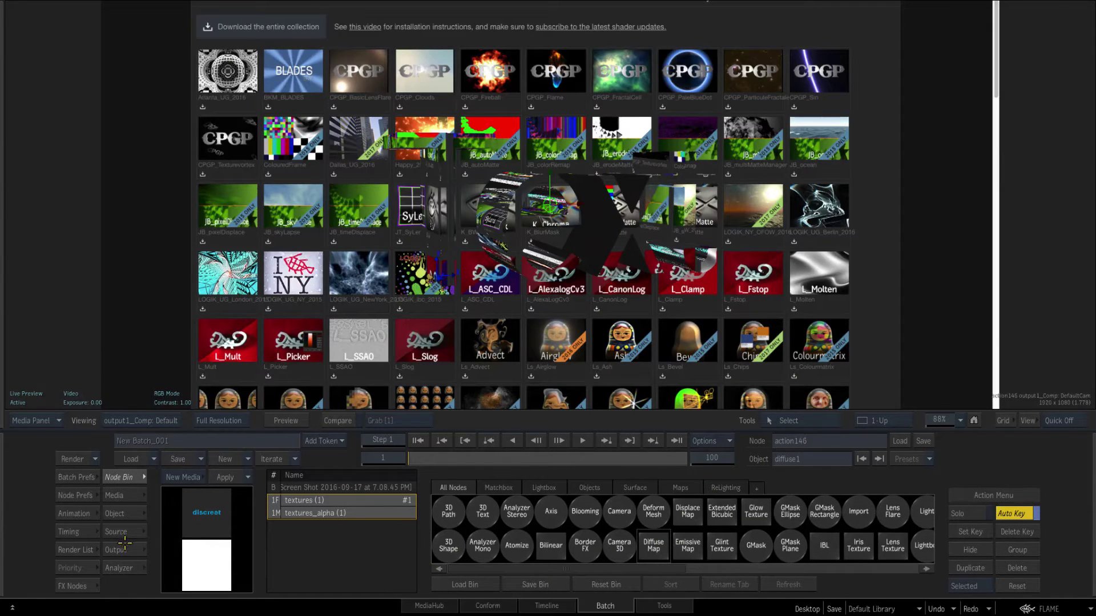
- Exclude the duplicated 3D text, its axis and its diffuse map chain from the output1 render layer
click(120, 549)
key(F8)
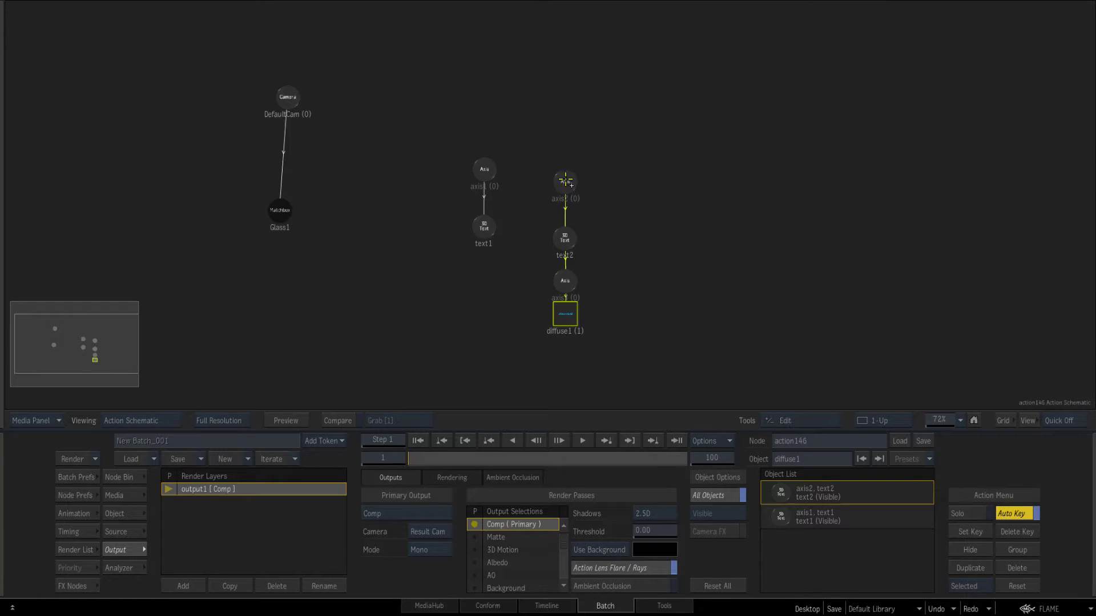
click(565, 179)
click(563, 238)
click(562, 281)
click(559, 319)
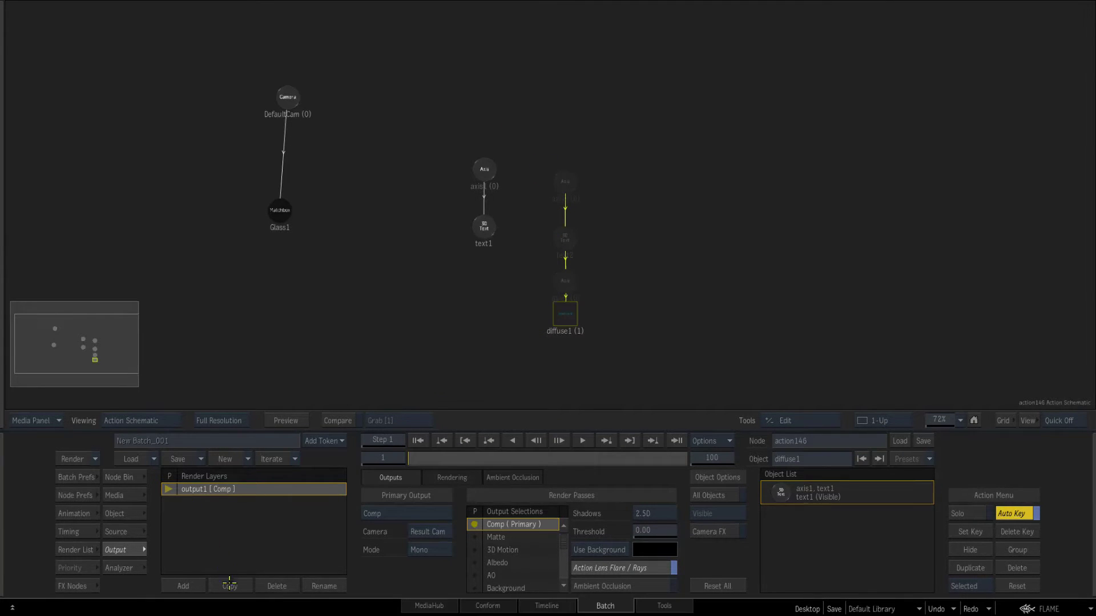
- Copy the output1 render layer, including the textured text2 chain in the copy and excluding text1 and the Glass1 Matchbox
click(229, 585)
click(564, 178)
click(564, 236)
click(563, 279)
click(563, 312)
click(481, 230)
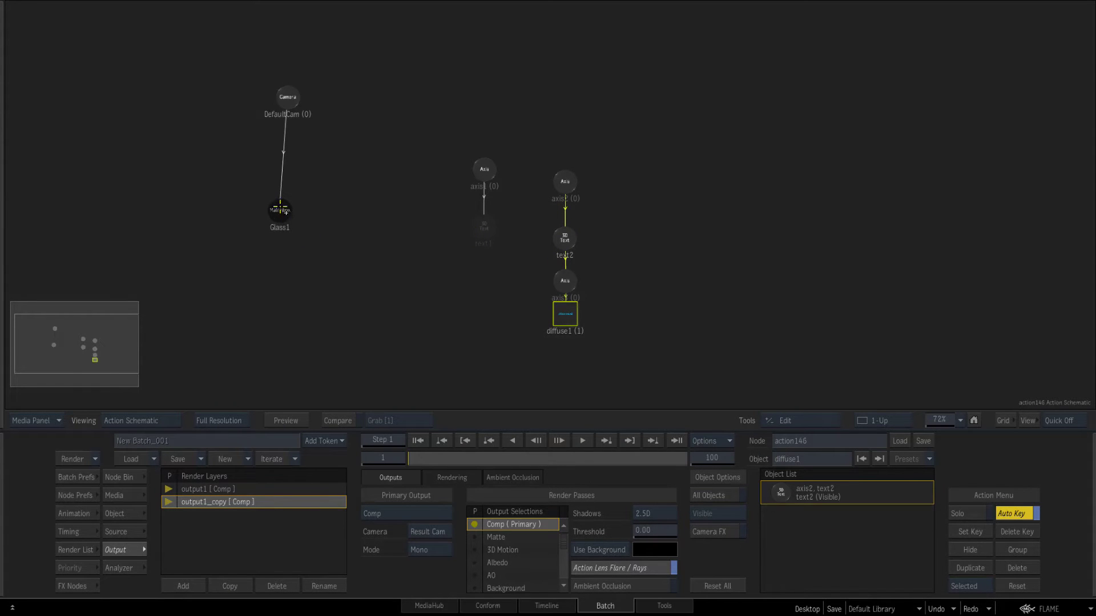
click(280, 210)
- Compare the output1 and output1_copy results, and view the Albedo pass of output1_copy
key(F4)
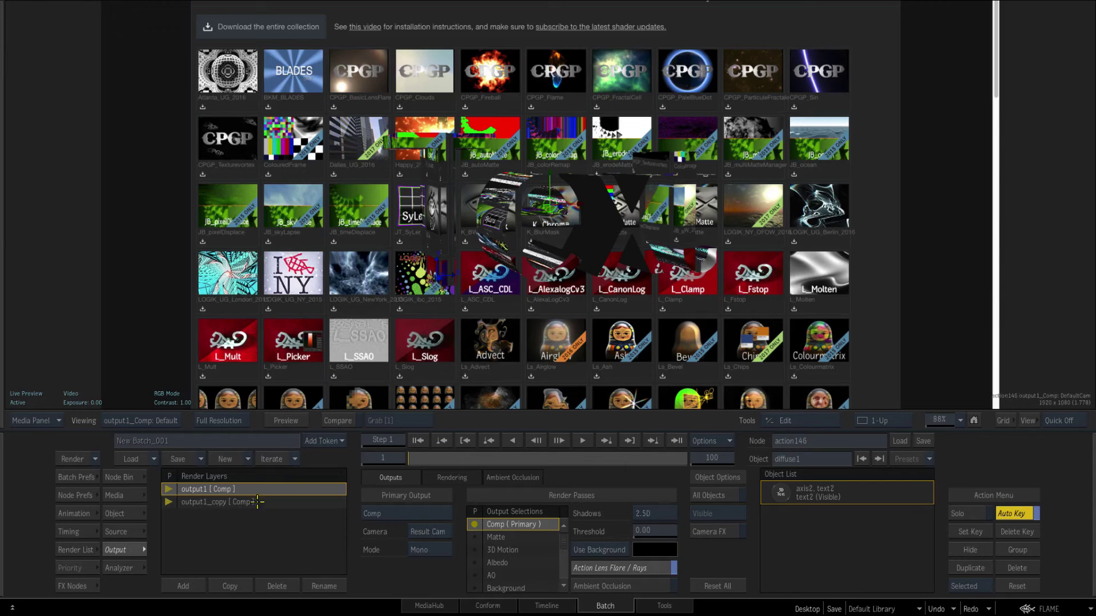
click(259, 500)
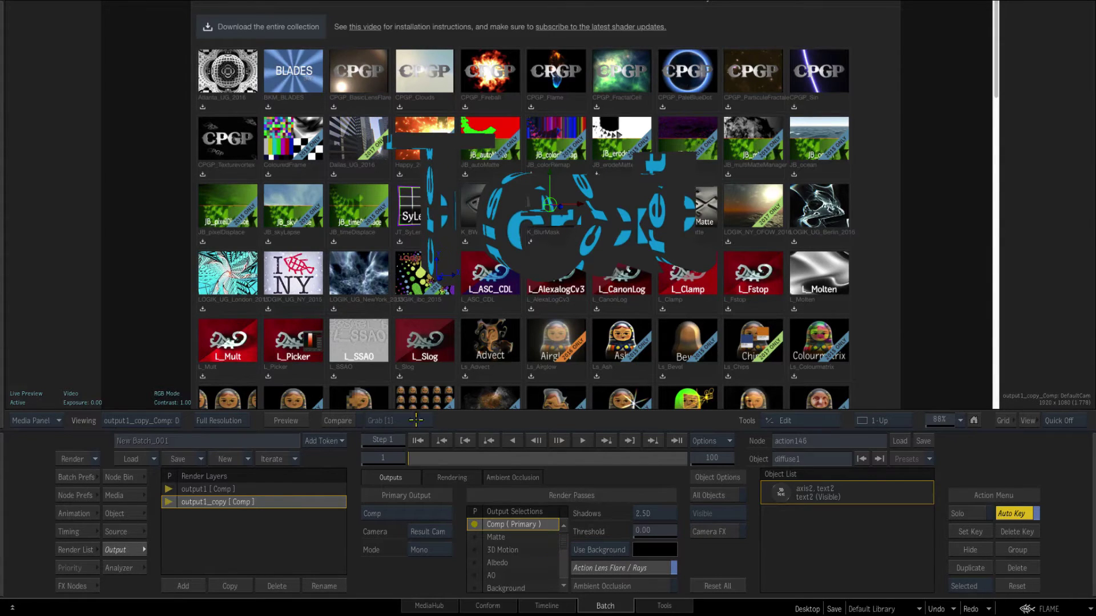
click(496, 563)
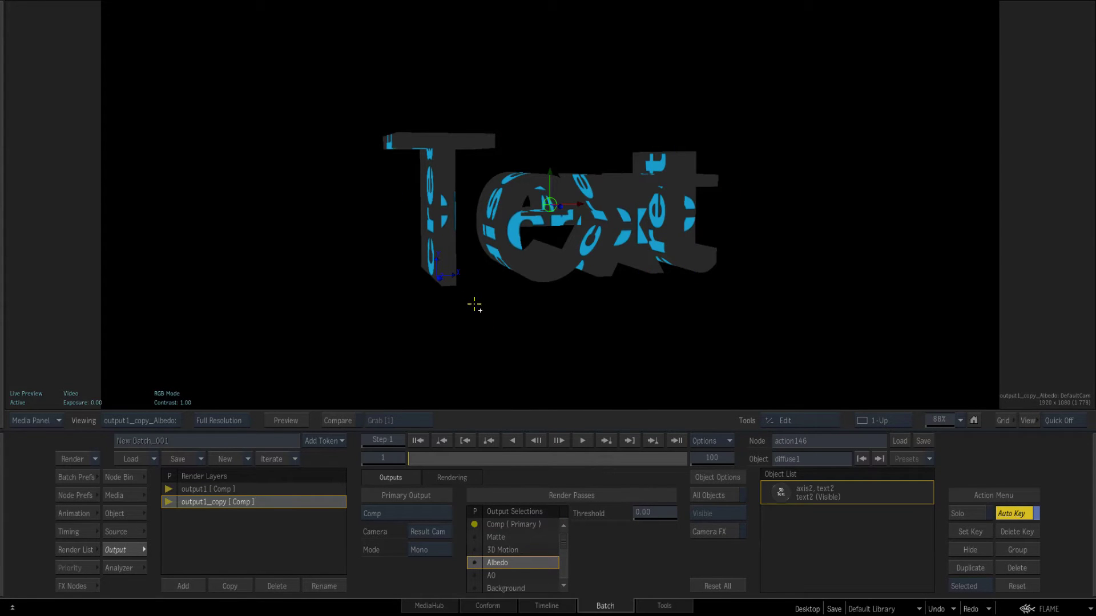
key(Escape)
key(grave)
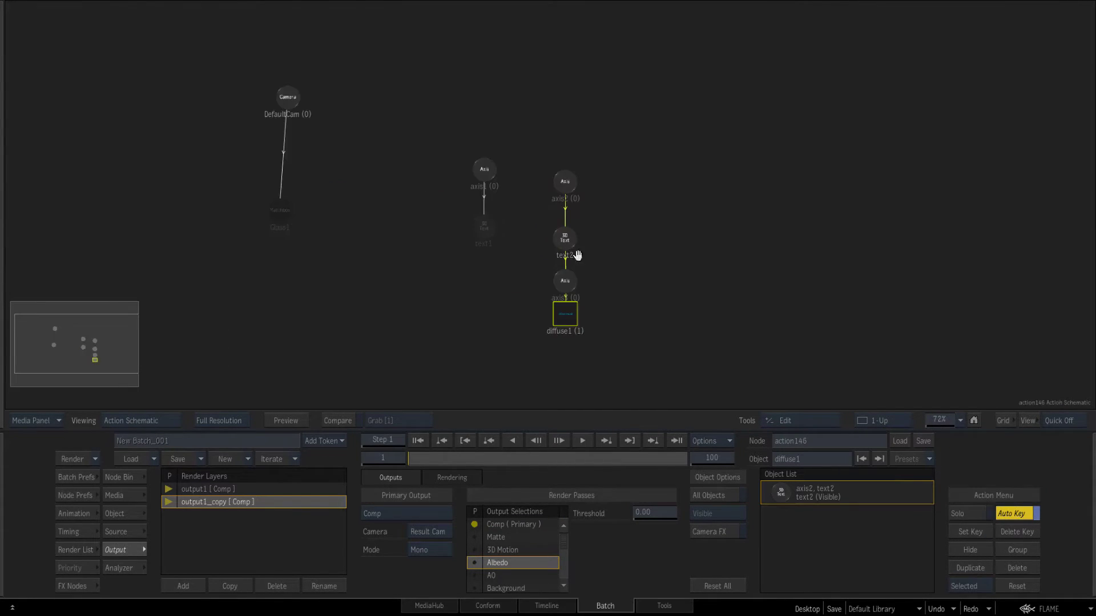
- Copy the output1_copy render layer, and duplicate text2 with its parent axis, placing the copy beside the original
drag(608, 255, 508, 232)
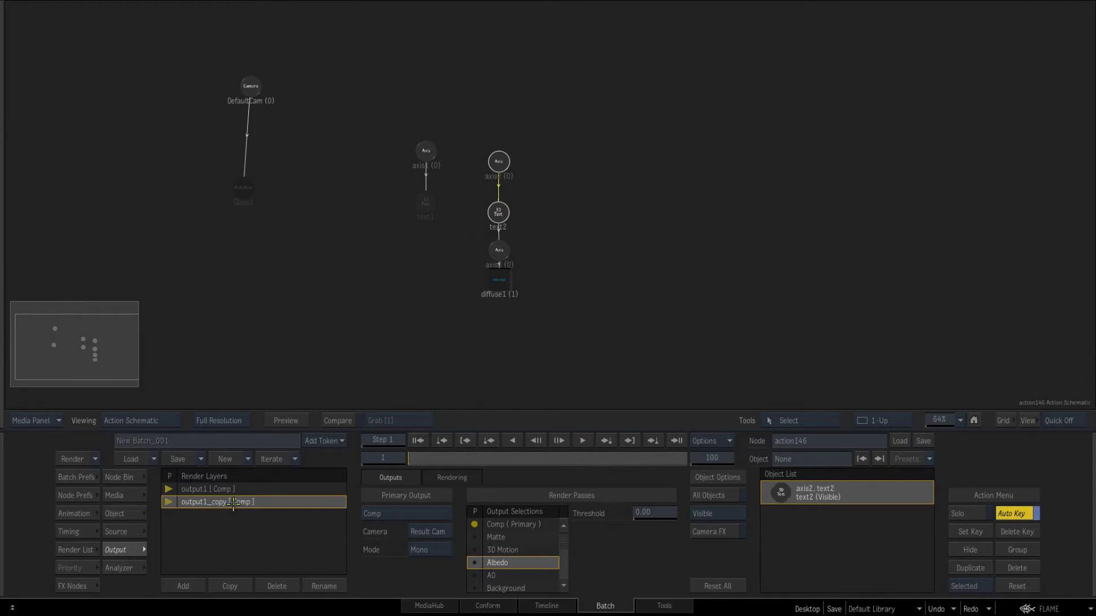
click(224, 588)
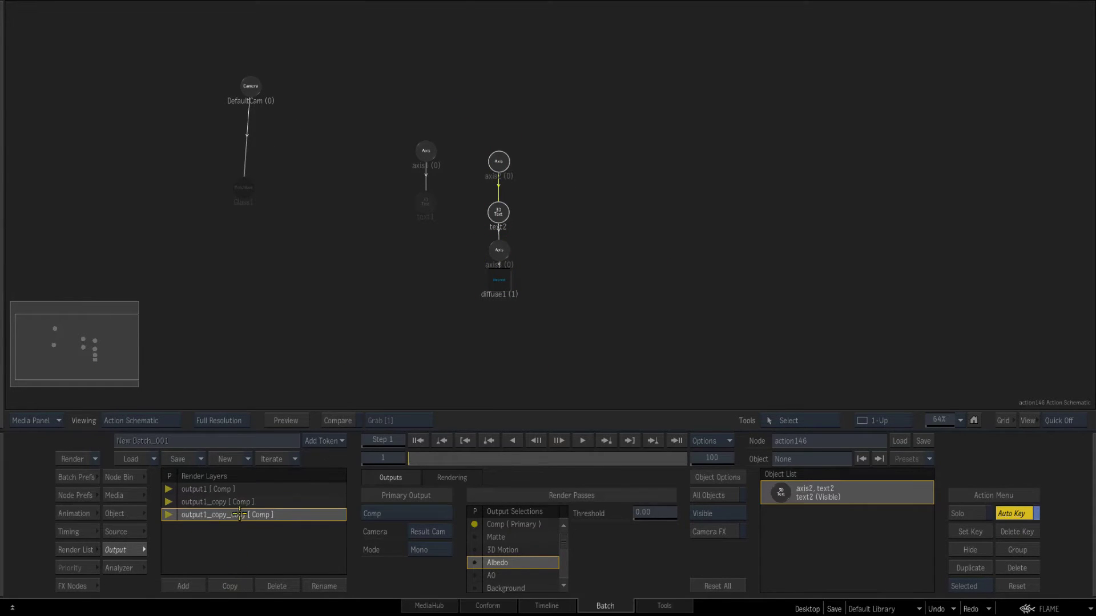
right_click(499, 164)
click(525, 208)
drag(514, 183, 610, 161)
- Add a Colour Source node below the screenshot clip in the Batch schematic and set its colour to red
drag(610, 243, 552, 611)
key(Escape)
drag(344, 323, 444, 254)
click(468, 483)
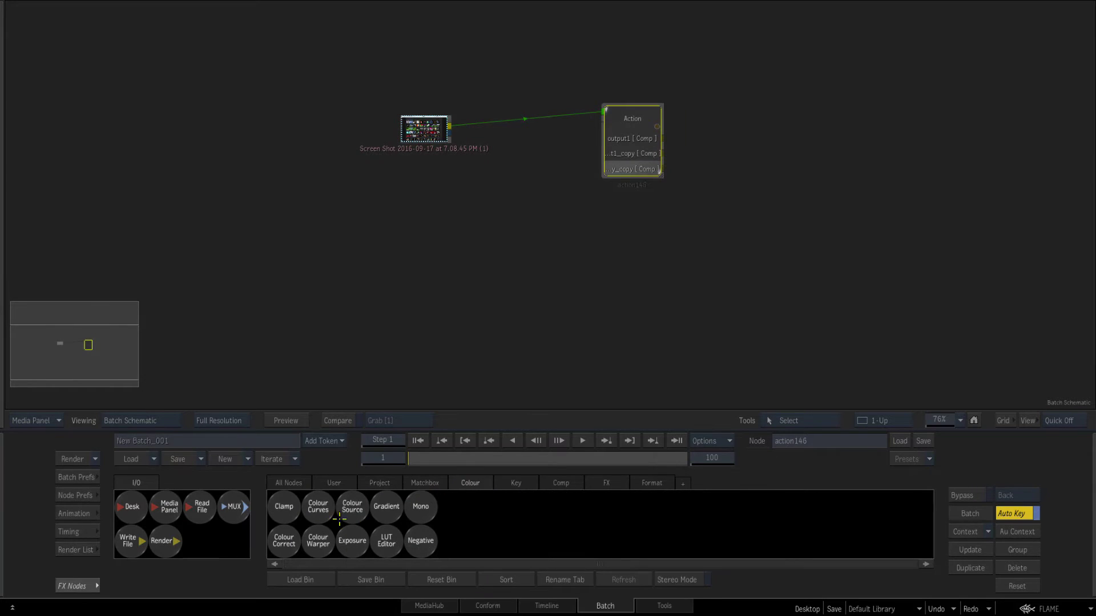
drag(352, 509, 441, 237)
click(417, 267)
click(517, 493)
- Duplicate the red Colour Source, place the copy below it and set its colour to green
right_click(414, 229)
click(420, 286)
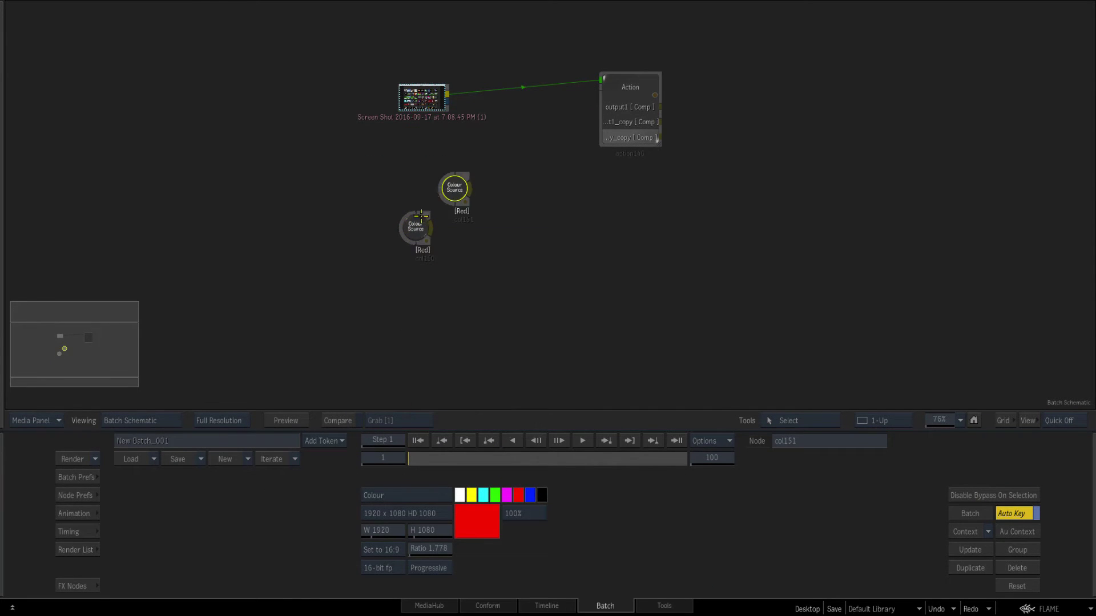
click(419, 284)
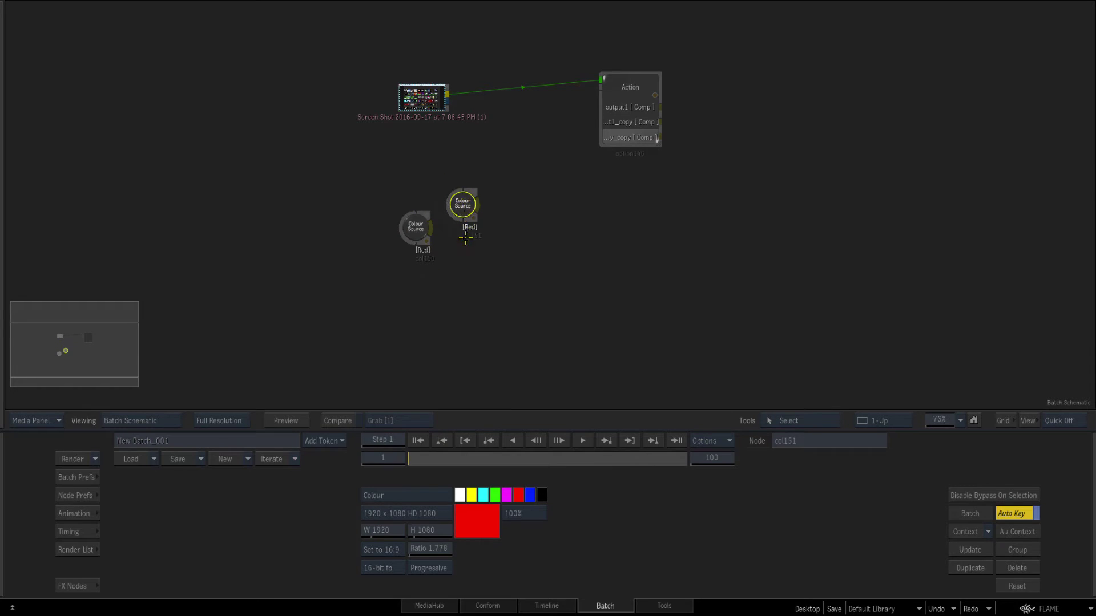
click(494, 494)
- Duplicate the green Colour Source, place the copy below it and set its colour to blue
right_click(415, 227)
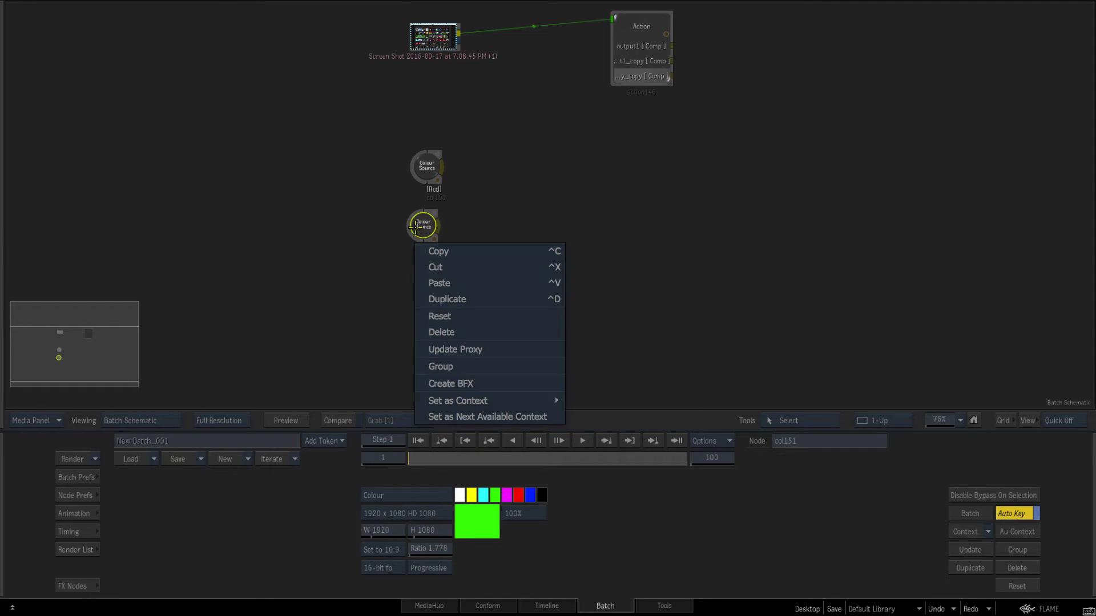
click(447, 299)
click(409, 297)
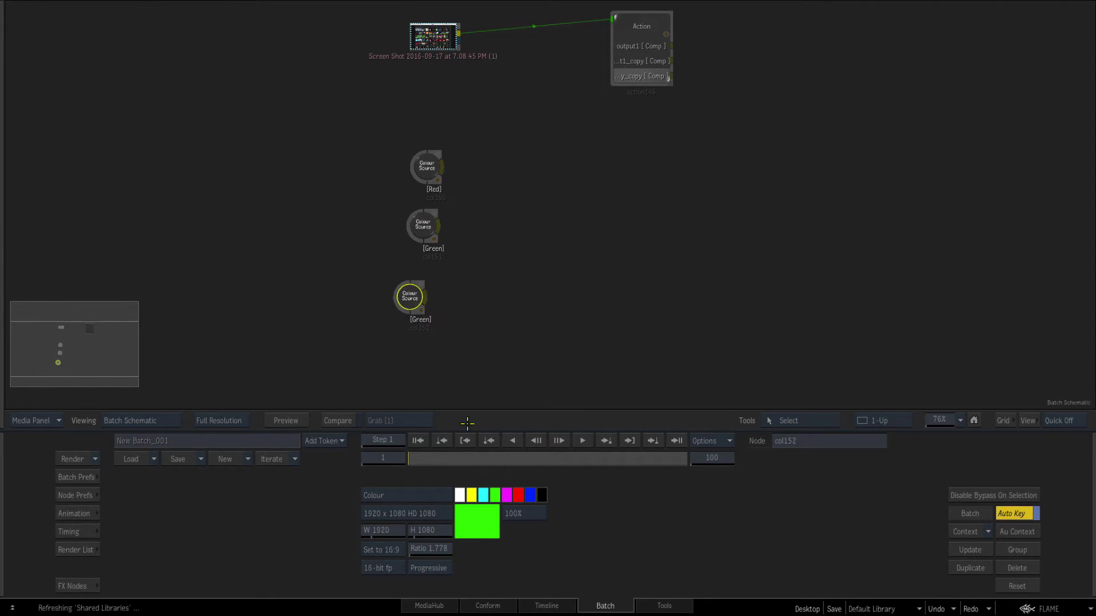
click(532, 494)
- Add three media inputs to the Action node and connect them to the red, green and blue Colour Sources
click(607, 100)
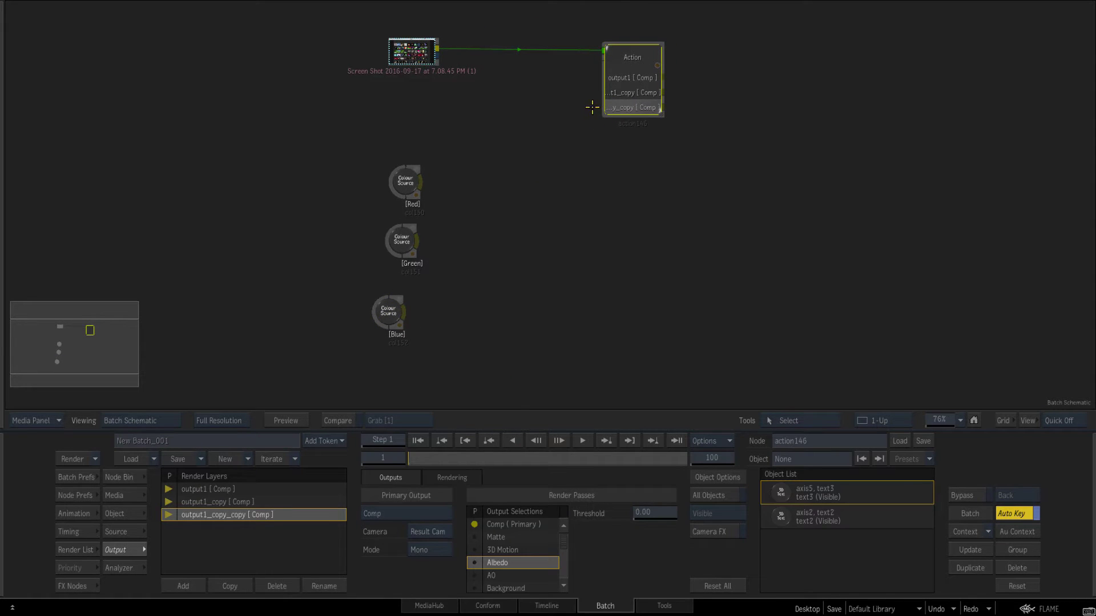
key(n)
key(n)
key(n)
drag(582, 103, 422, 183)
drag(585, 133, 404, 314)
drag(586, 159, 567, 197)
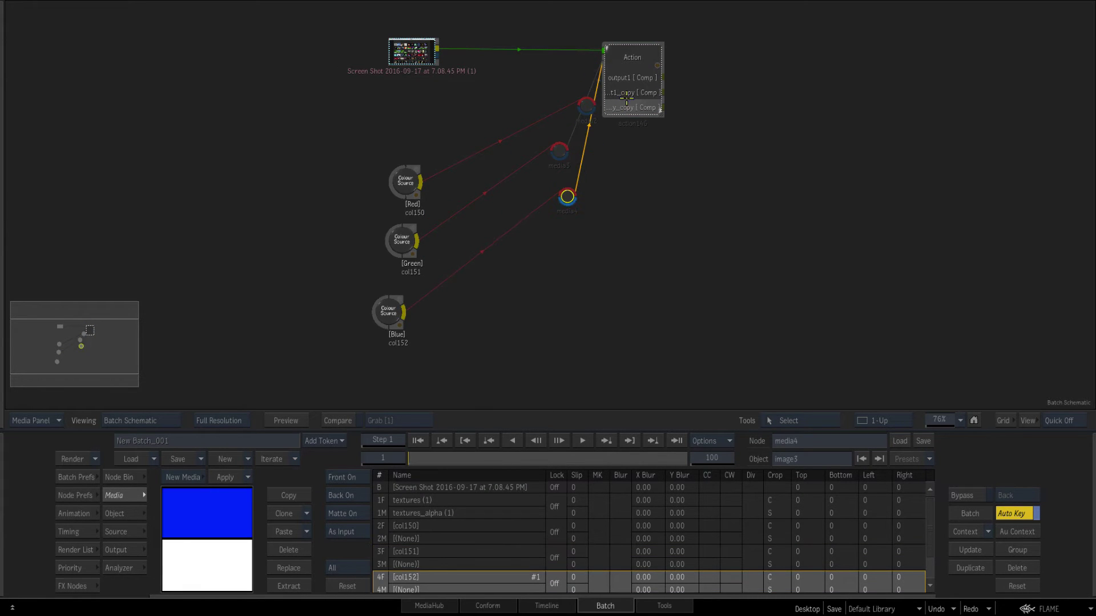
- Open the Action schematic and enable Multi Material on the text3 3D text
double_click(628, 92)
click(612, 166)
drag(619, 166, 761, 613)
drag(612, 286, 586, 211)
click(583, 211)
click(885, 549)
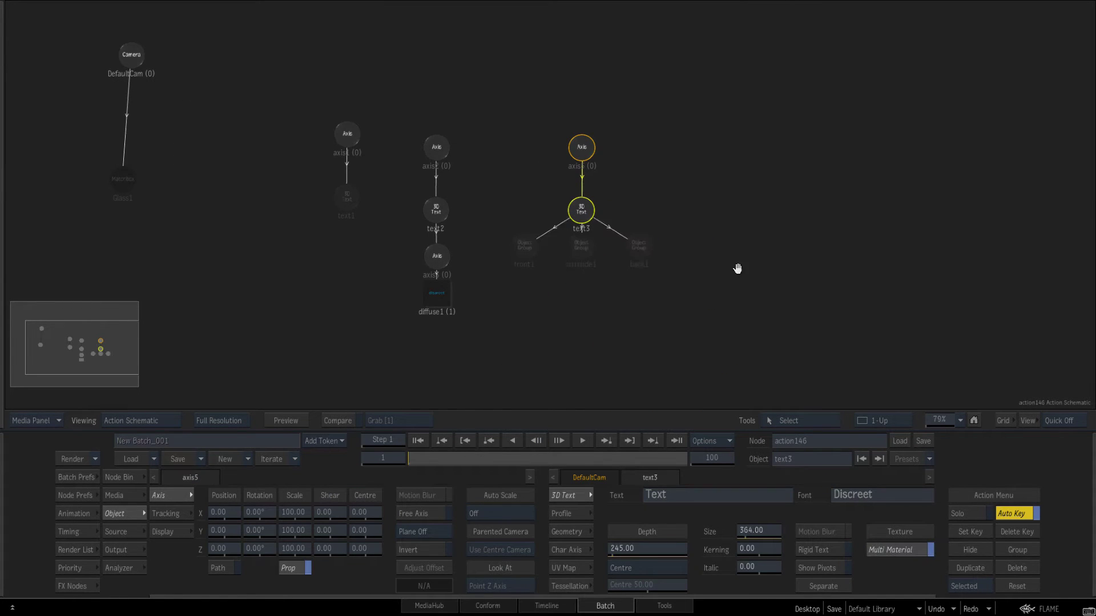
- Include the front1, extrude1 and back1 object groups in the output1_copy_copy render layer
click(117, 550)
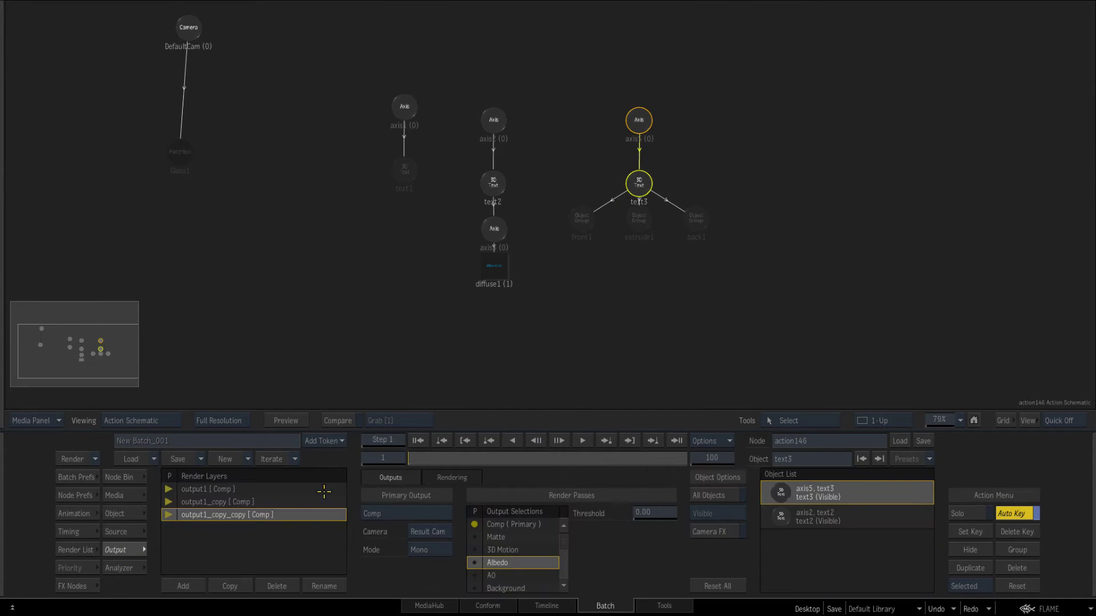
click(584, 221)
click(646, 215)
click(694, 218)
- Attach a blue diffuse map from col152 to text3's front group and a green one from col151 to its extrude group
click(118, 477)
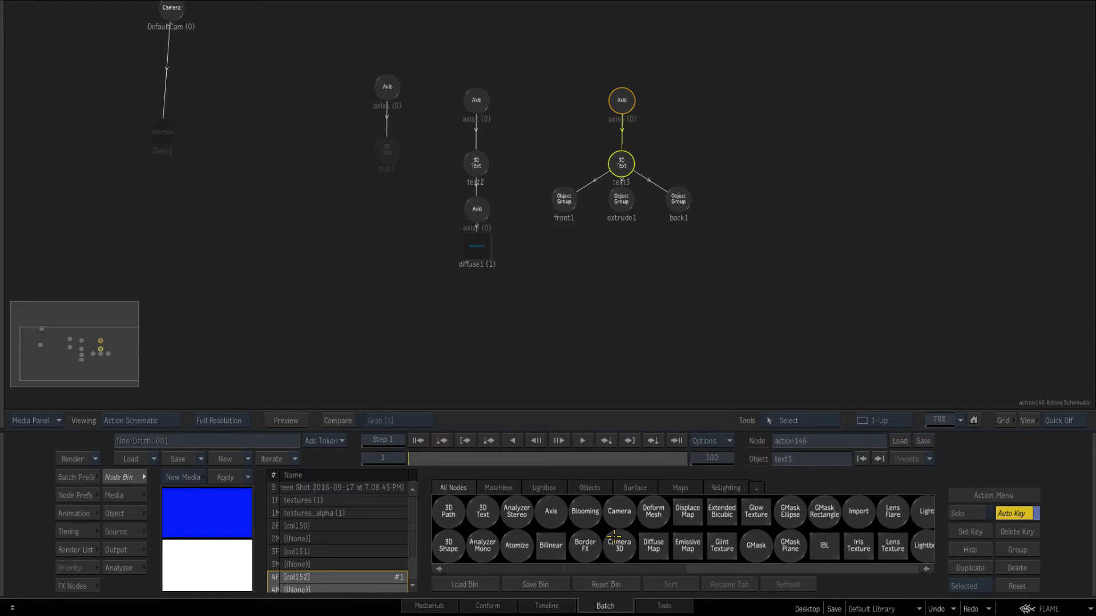
drag(653, 545, 554, 243)
drag(293, 555, 212, 551)
drag(640, 317, 638, 315)
mouse_move(619, 248)
mouse_down()
mouse_move(613, 253)
mouse_move(626, 247)
mouse_up()
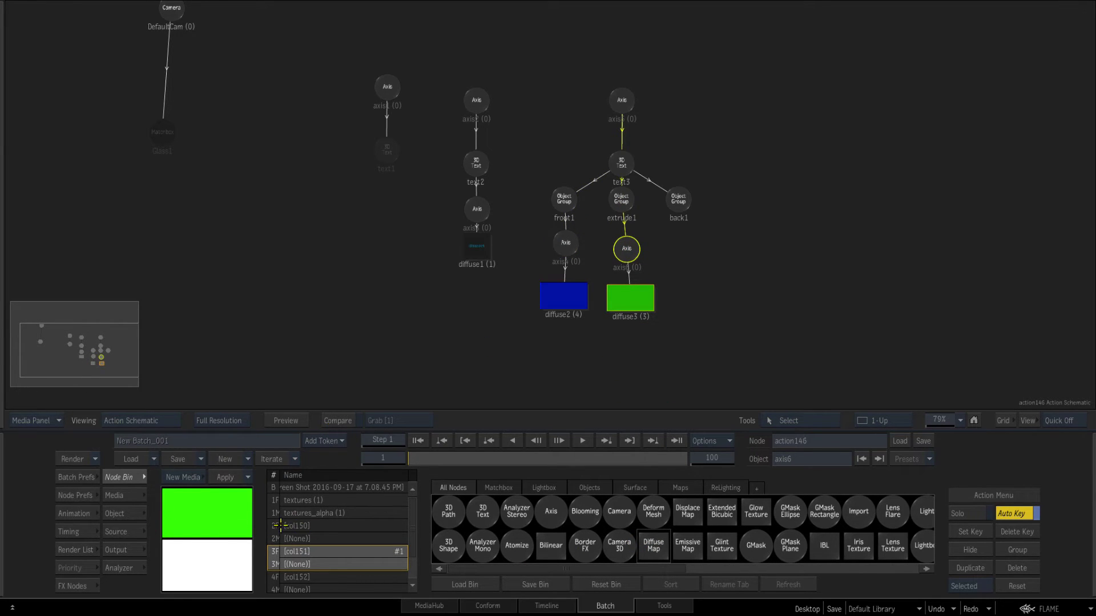
- Attach a red diffuse map using the col150 media to text3's back group and tidy its axis position
click(345, 526)
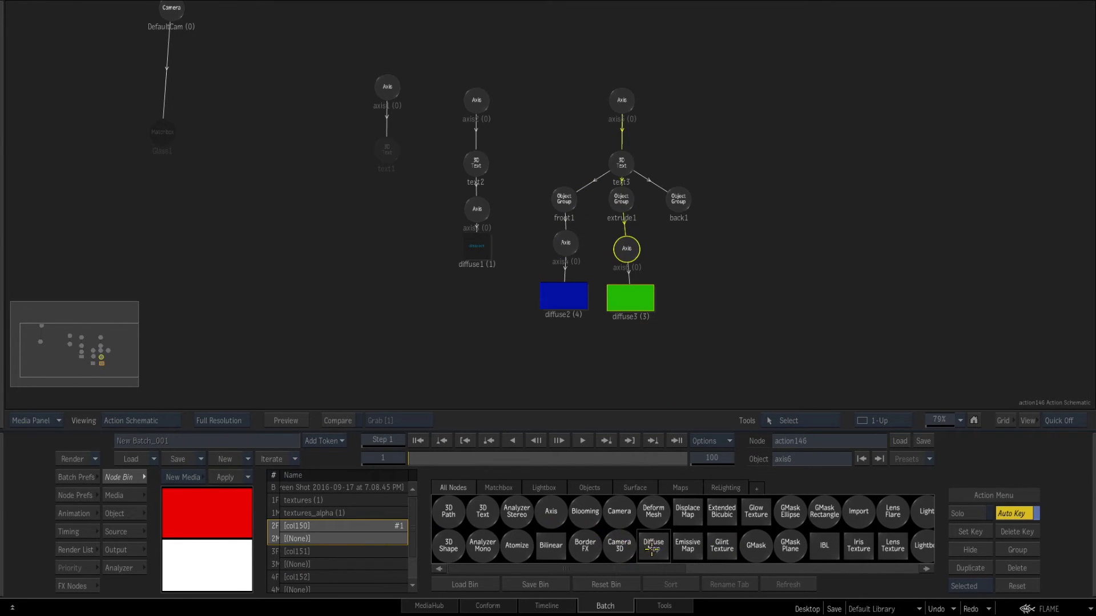
drag(652, 546, 698, 301)
drag(687, 237, 665, 250)
drag(697, 267, 687, 232)
drag(687, 232, 692, 241)
- Show the output1 composite beside the Action schematic in a two-view layout and select text1
key(F4)
click(117, 549)
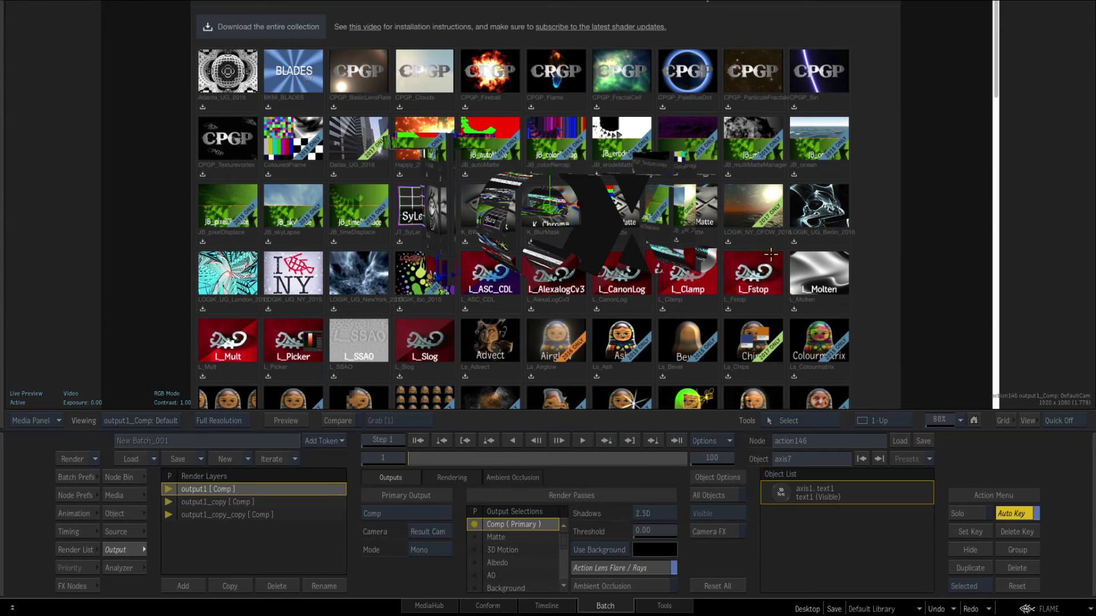
key(alt+2)
double_click(334, 289)
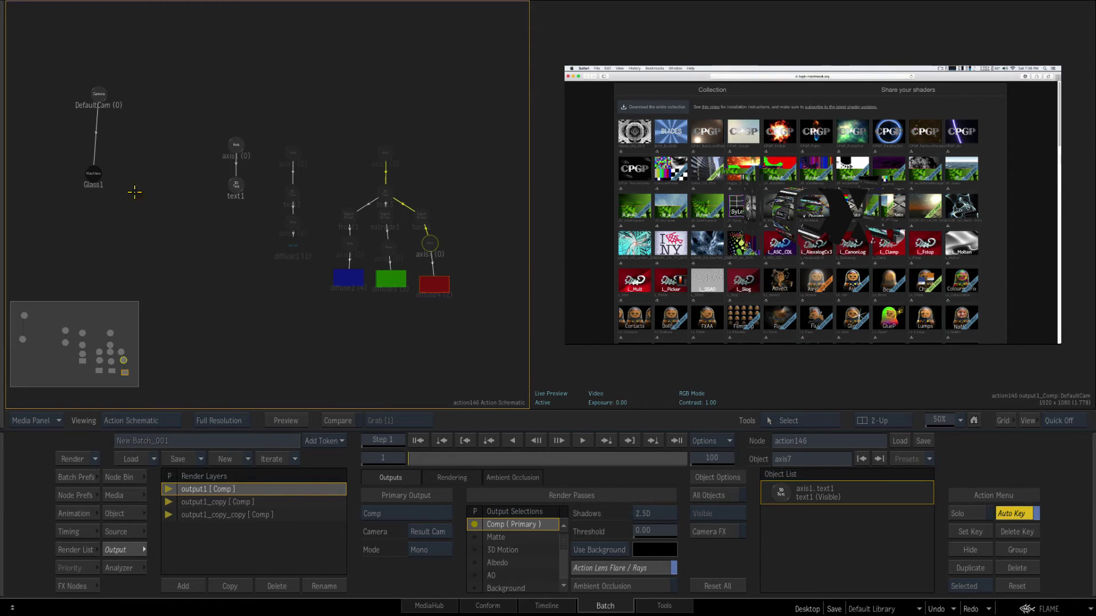
click(234, 183)
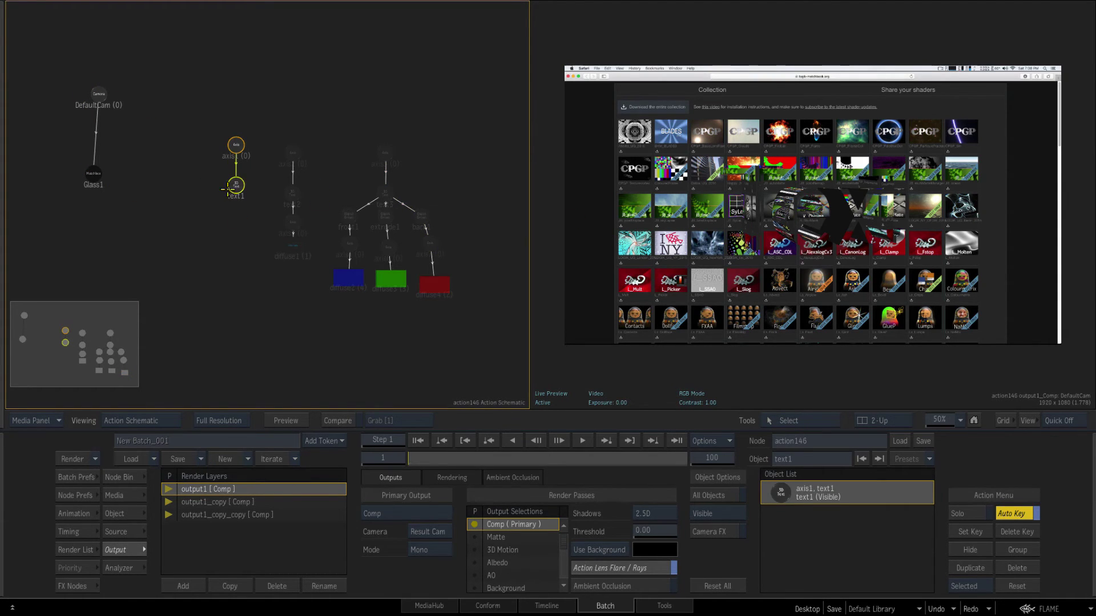
- Exclude text3 from the output1_copy render layer while viewing its Albedo pass
click(217, 501)
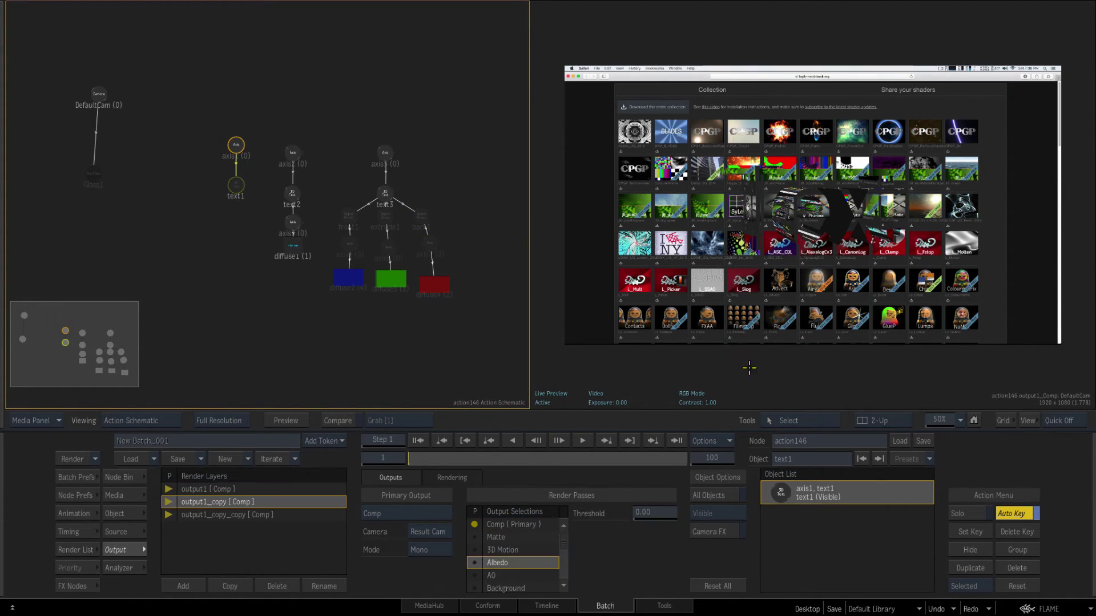
click(761, 323)
click(218, 503)
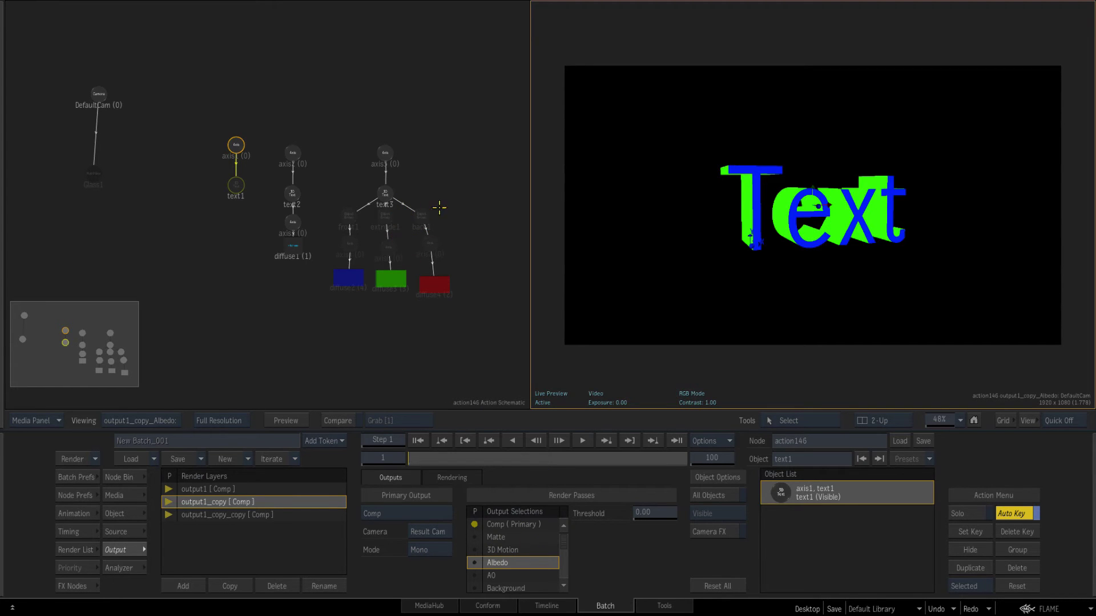
click(384, 200)
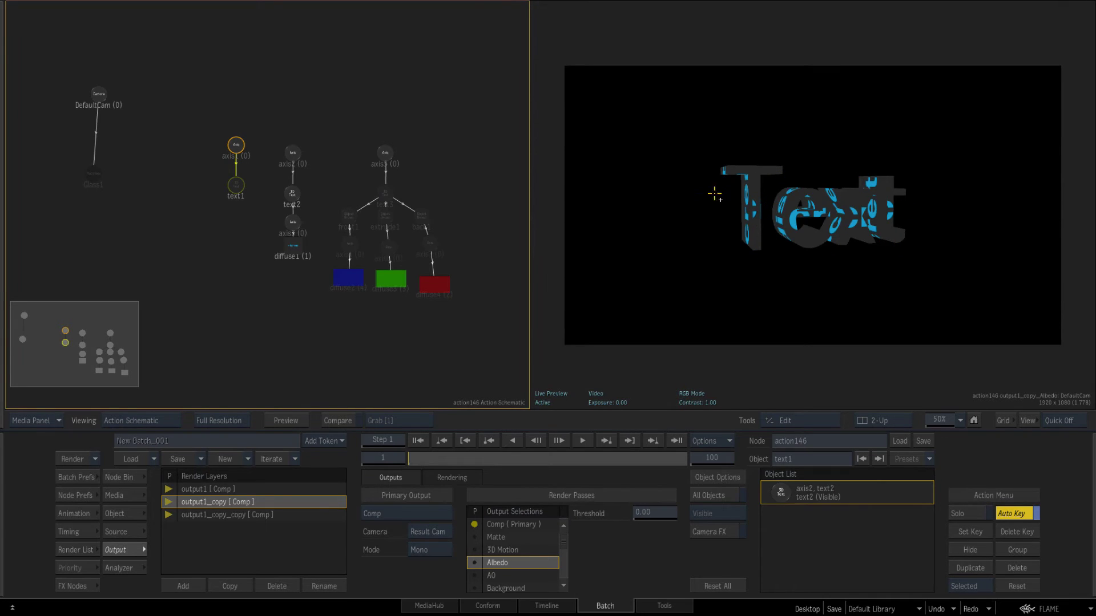
click(840, 212)
- Exclude text2 from the output1_copy_copy render layer and view that layer's Albedo pass
click(227, 515)
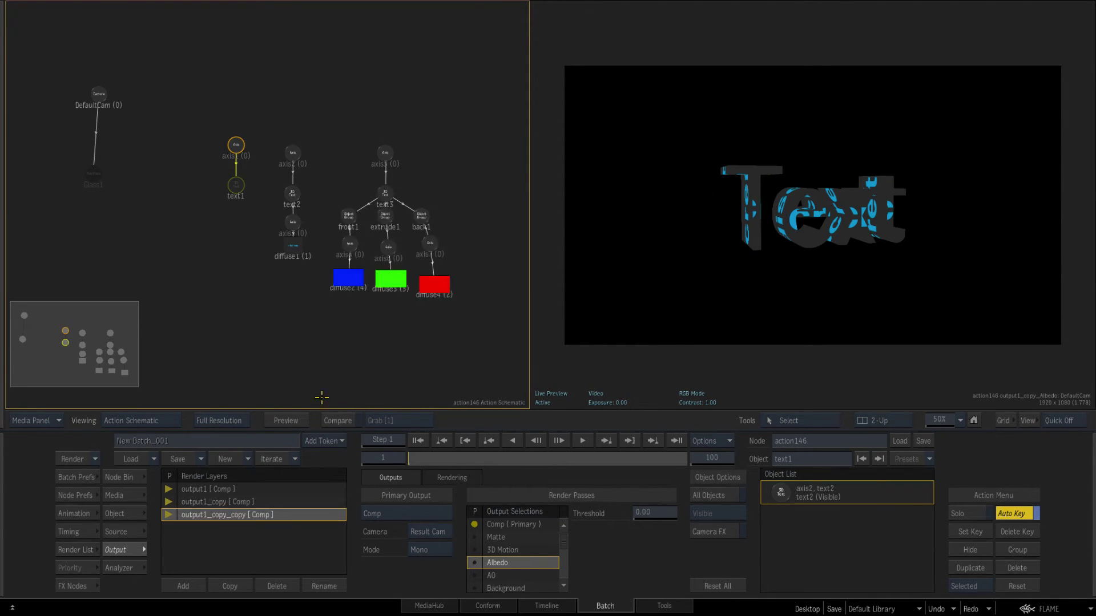
key(h)
click(292, 194)
click(720, 355)
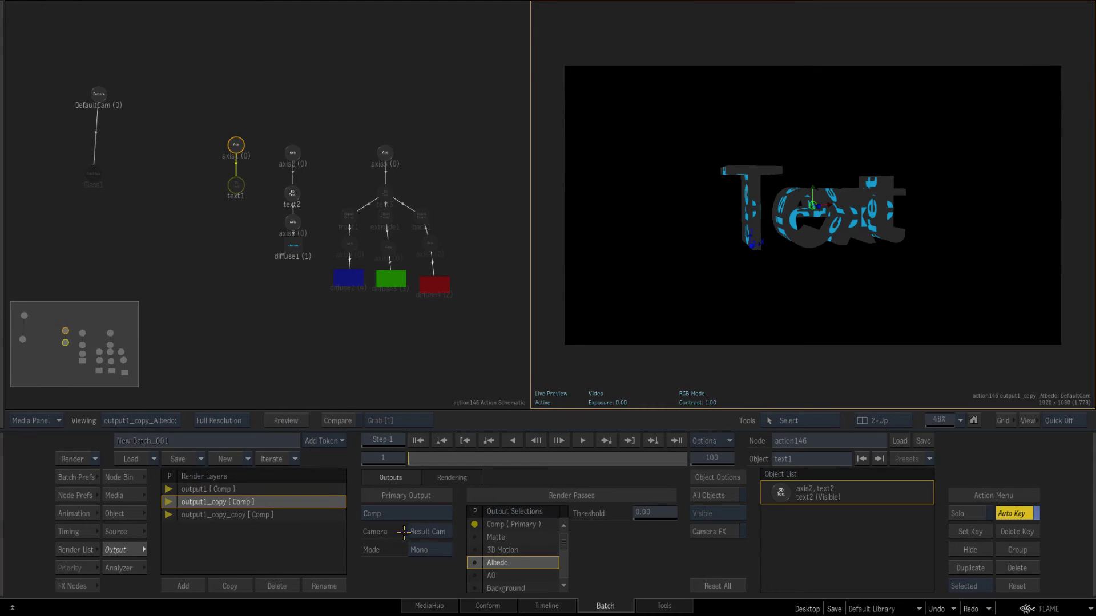
click(217, 516)
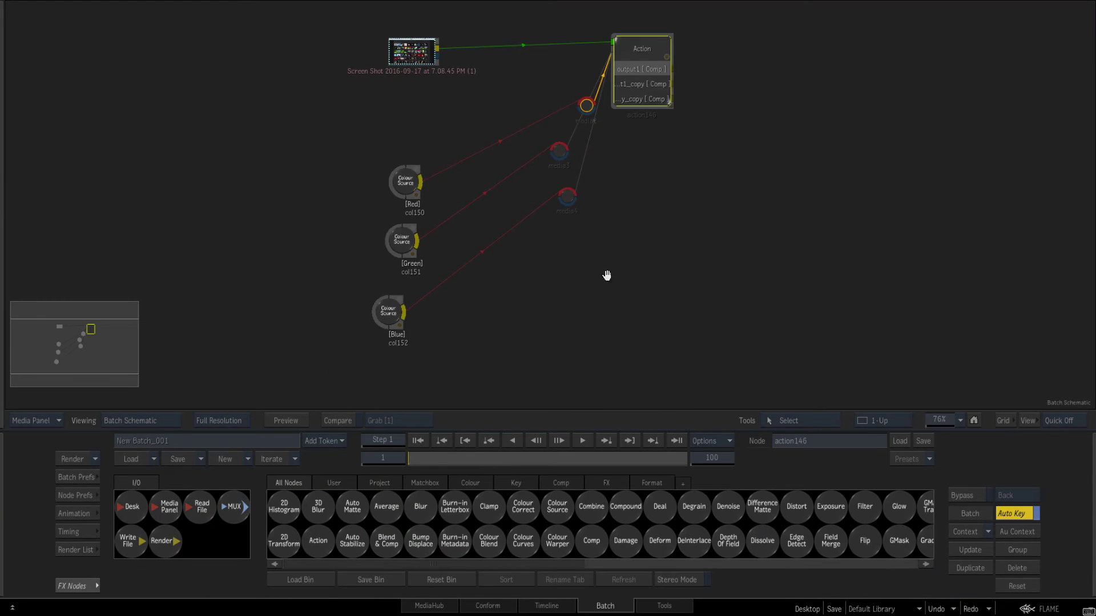
- Examine the Action node's three outputs in the Batch schematic, along with the output1_copy_copy Albedo and output1 Comp results
drag(606, 275, 485, 274)
drag(497, 166, 519, 165)
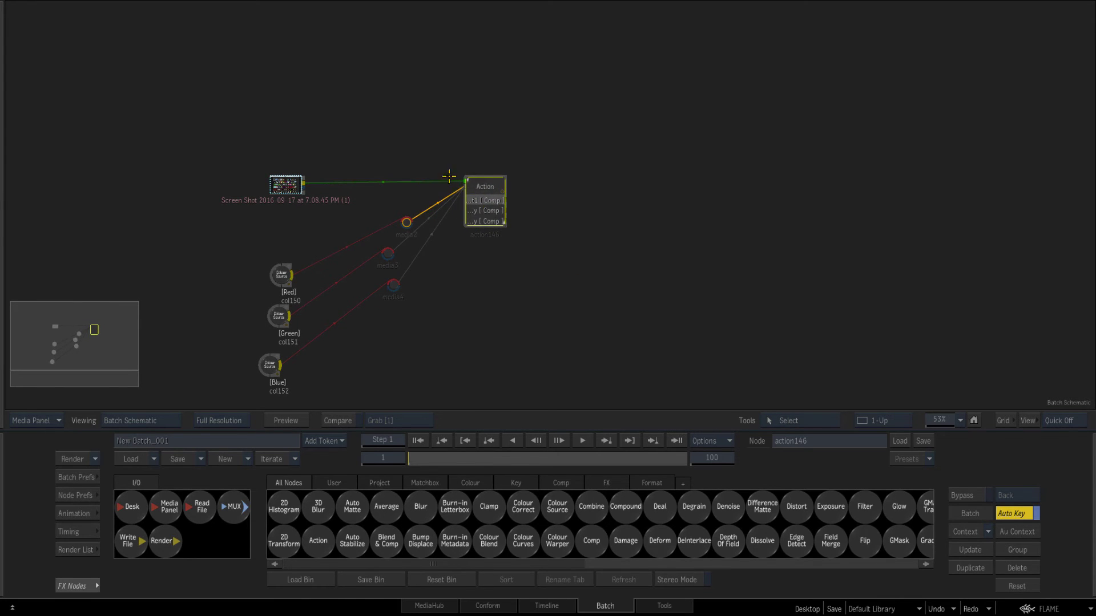
double_click(460, 181)
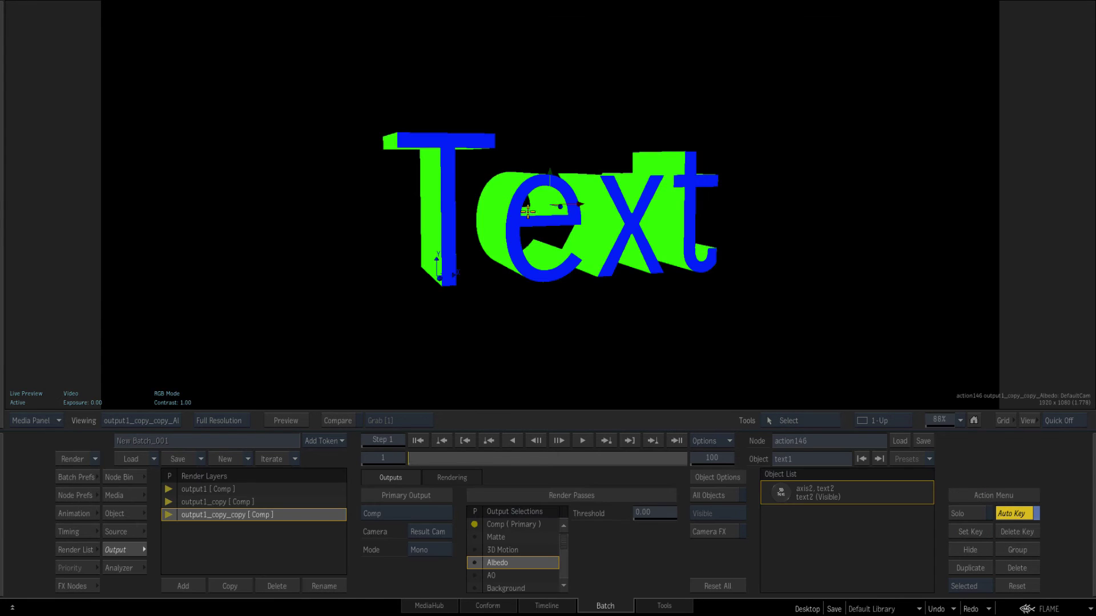
click(233, 489)
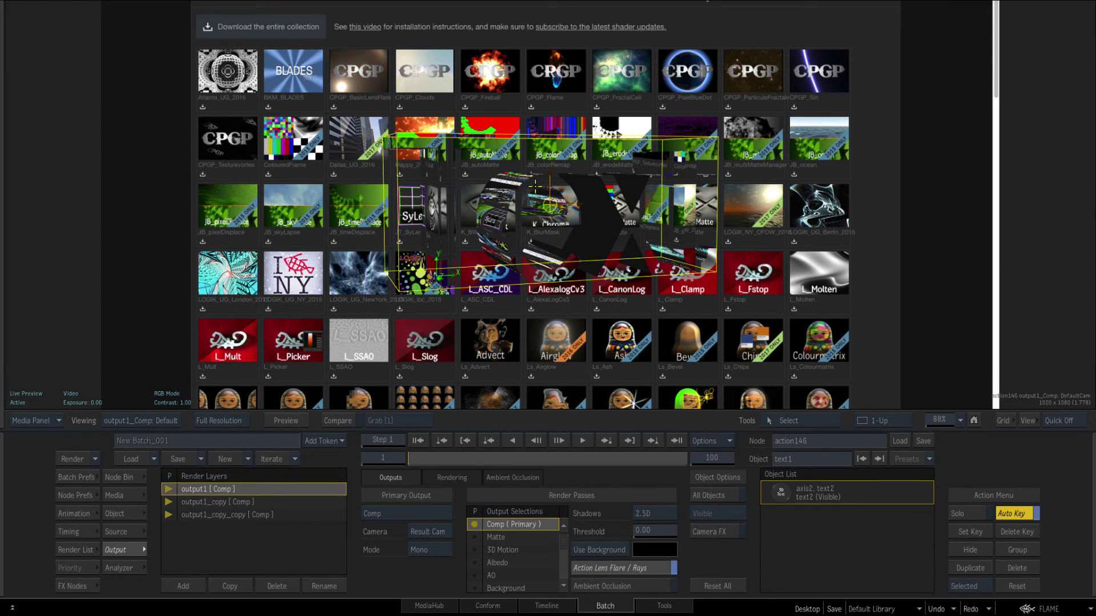
mouse_move(1, 510)
- Add a Separate node below the Action node in the Batch schematic and reopen the Action's output settings
drag(567, 276, 564, 250)
drag(466, 186, 459, 185)
key(s)
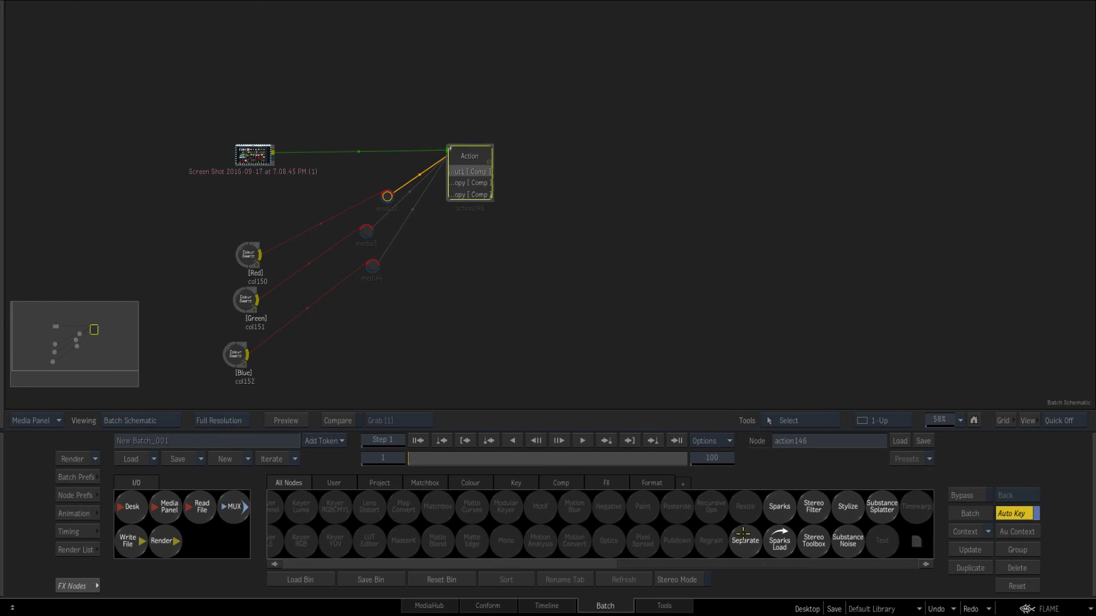
drag(743, 541, 508, 245)
mouse_move(551, 257)
mouse_down()
mouse_move(534, 203)
mouse_move(556, 257)
mouse_up()
double_click(556, 257)
mouse_move(2, 486)
double_click(475, 166)
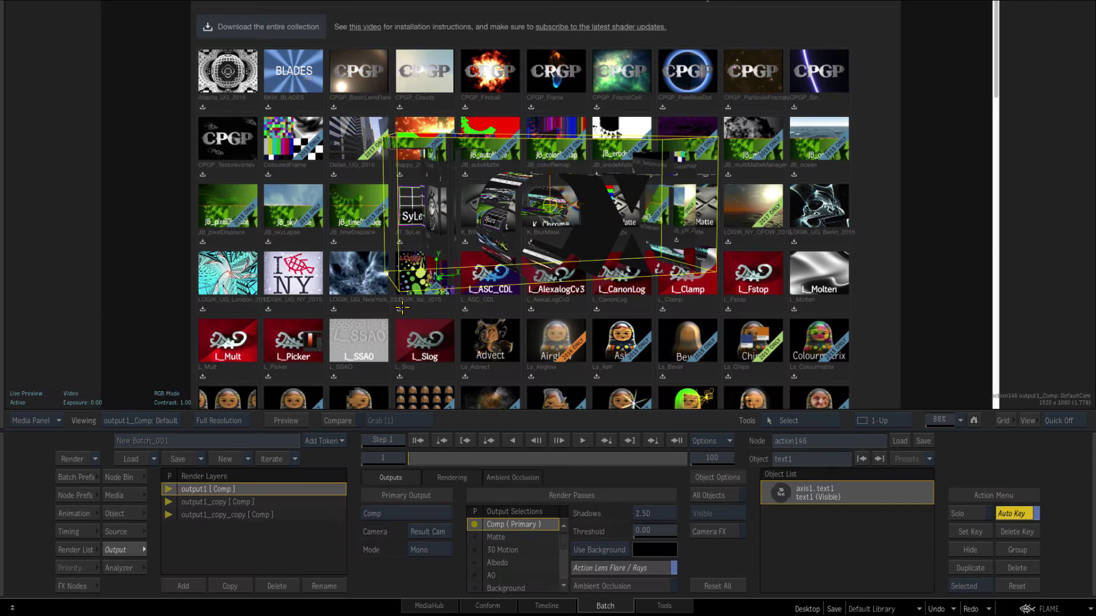
- Check the output1_copy_copy layer's Albedo pass, then connect that Albedo output of the Action to the Separate node in Batch
click(232, 515)
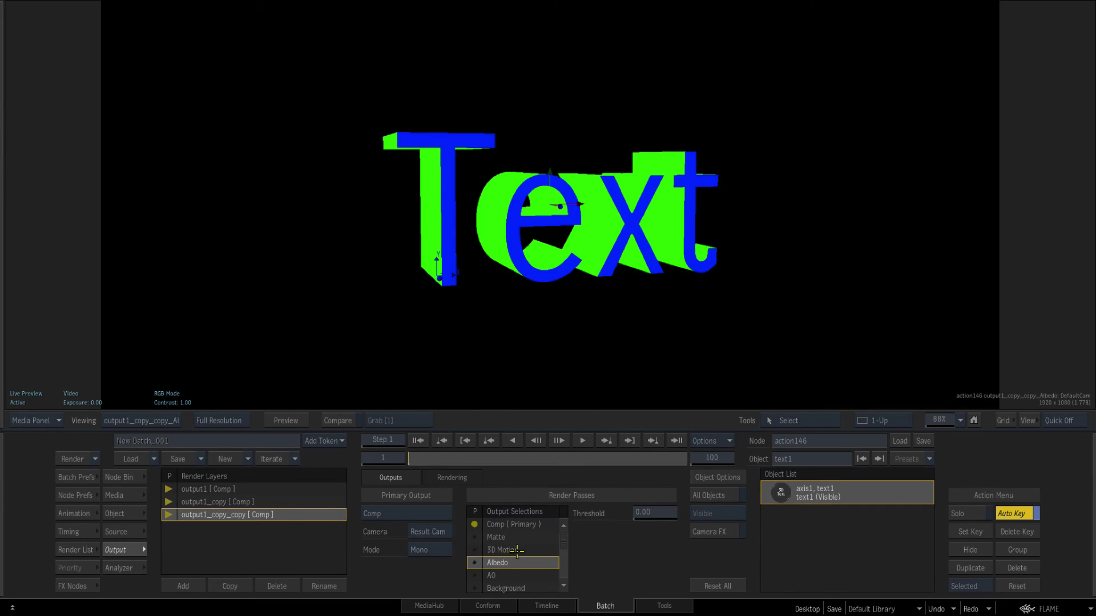
key(Escape)
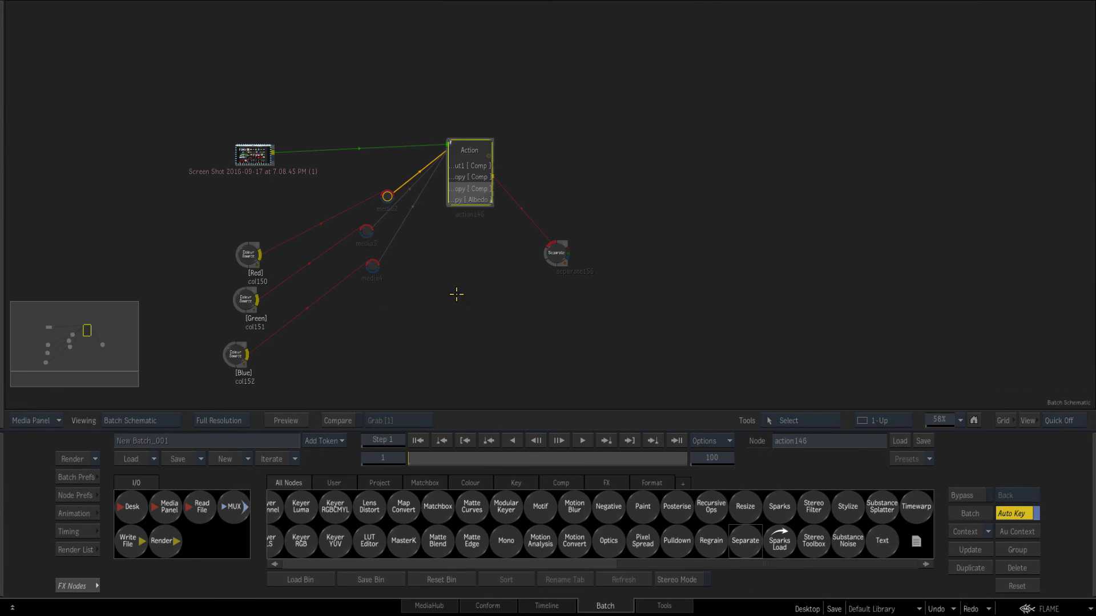
drag(541, 254, 503, 213)
mouse_move(557, 253)
mouse_down()
mouse_move(528, 217)
mouse_move(545, 265)
mouse_up()
- Keep the Separate node's parameter at RGB and view its Red and Green channel outputs
key(F4)
click(371, 496)
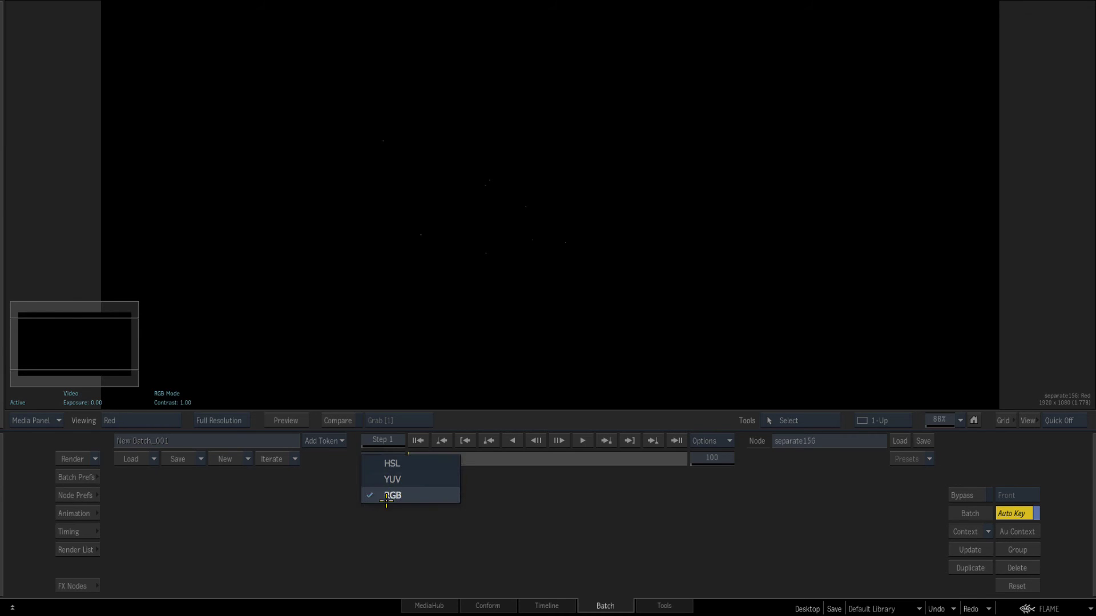
click(386, 496)
key(F4)
key(F4)
key(F4)
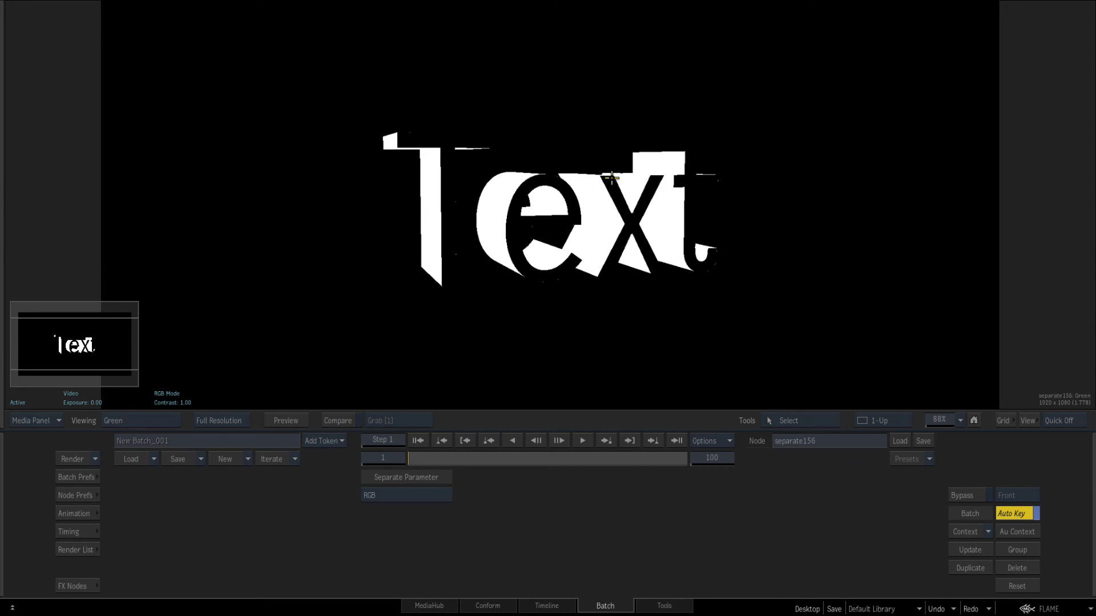
mouse_move(2, 454)
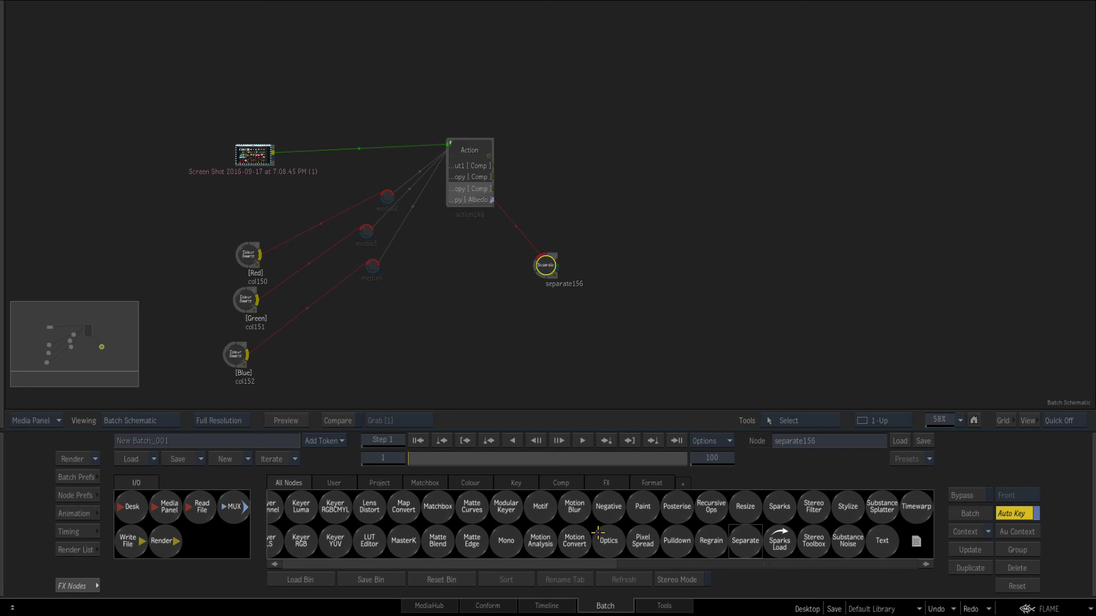
- Add a Comp node beyond the Action in the Batch schematic, fed at its Front input by the output1_copy Comp output
scroll(597, 531, up, 5)
drag(597, 541, 618, 201)
key(F1)
key(F4)
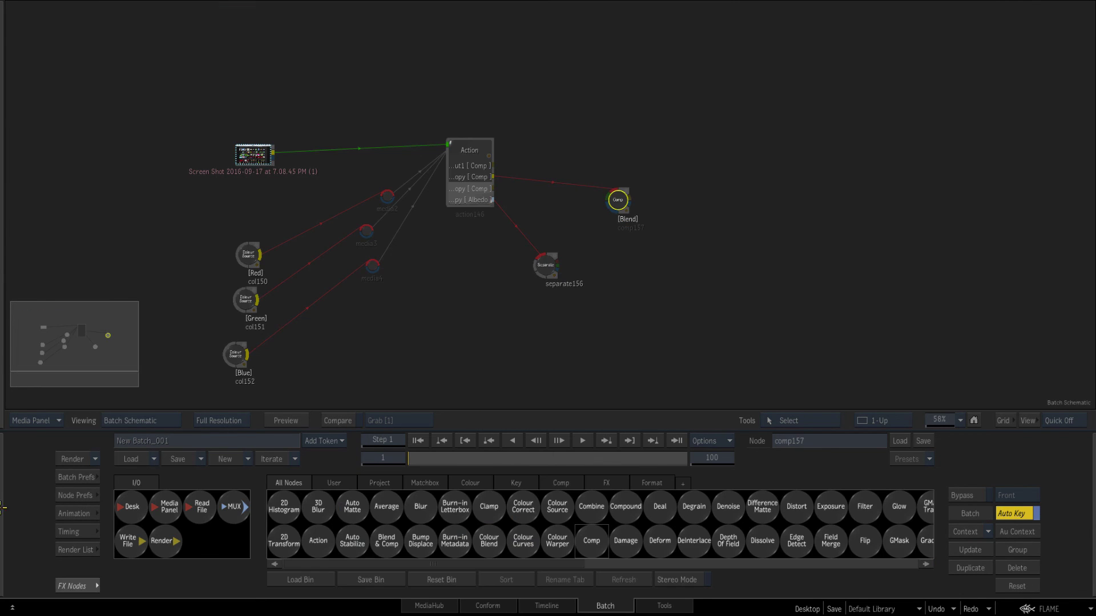
- Connect the output1 Comp output to the Comp node's Back and the Separate node's Green output to its Matte, checking the inputs
drag(616, 194, 513, 167)
key(F1)
key(F2)
key(F4)
key(F4)
drag(595, 206, 577, 261)
key(F4)
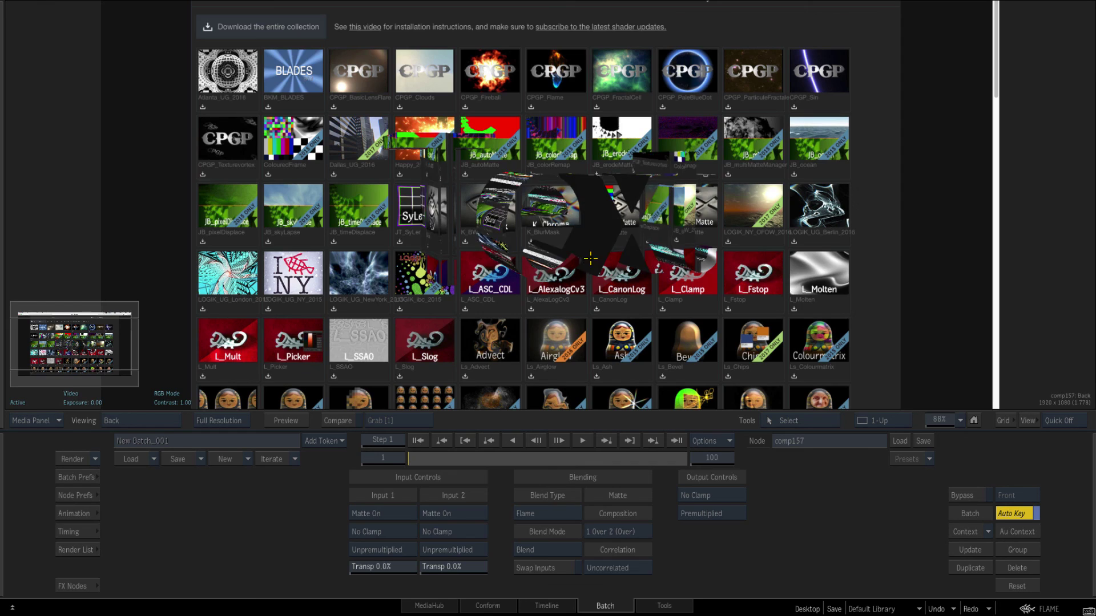
key(F4)
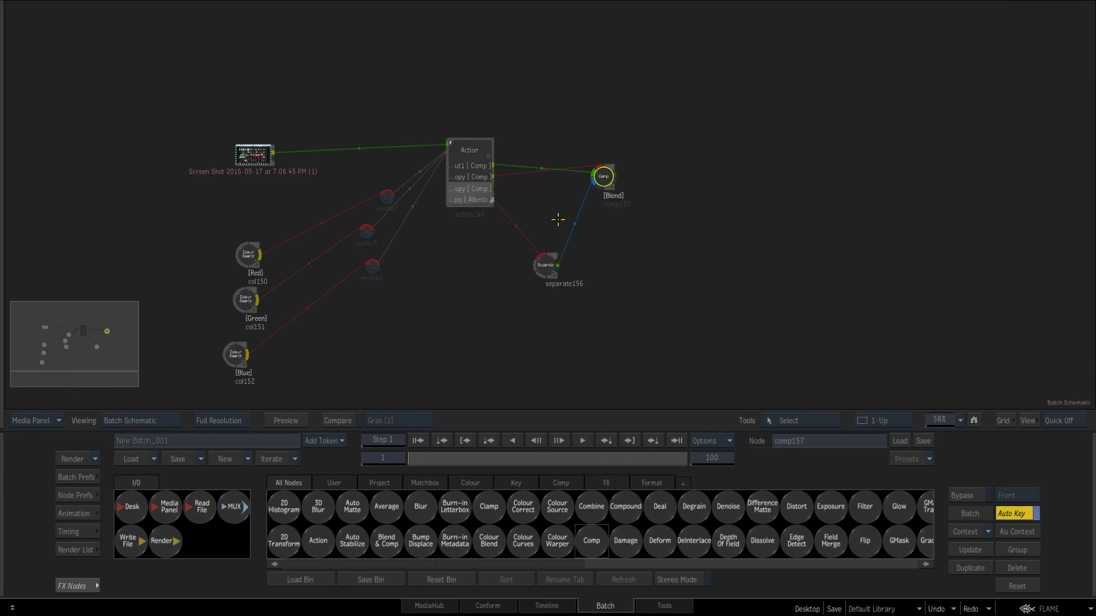
- Swap the Comp node's Front and Back sources and set Input 1 to Premultiplied, keeping its transparency at 0.0%
drag(599, 178, 513, 178)
key(F4)
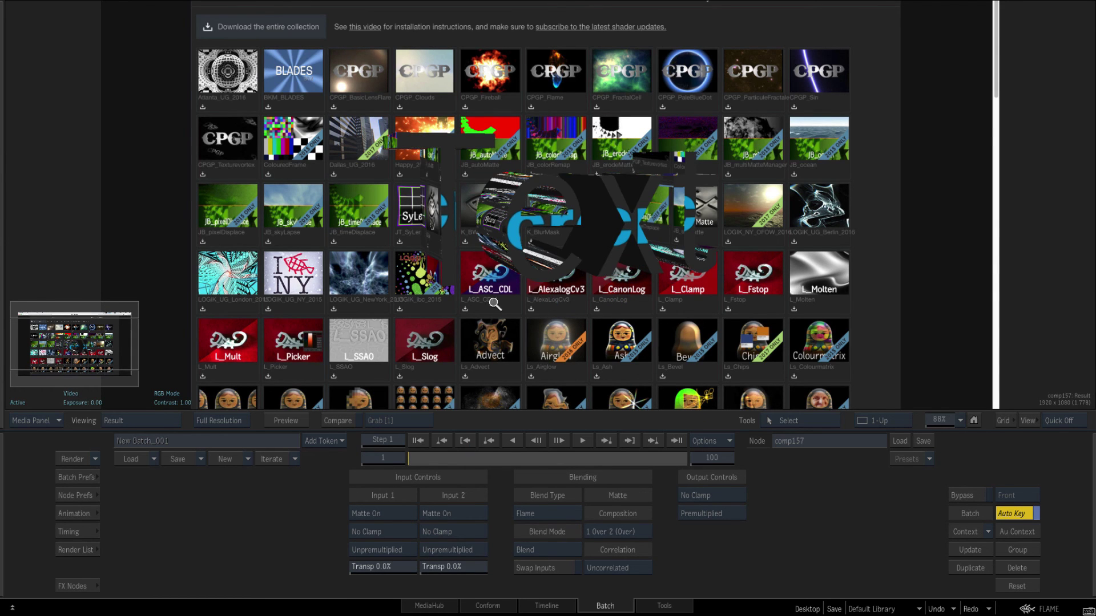
drag(502, 305, 599, 252)
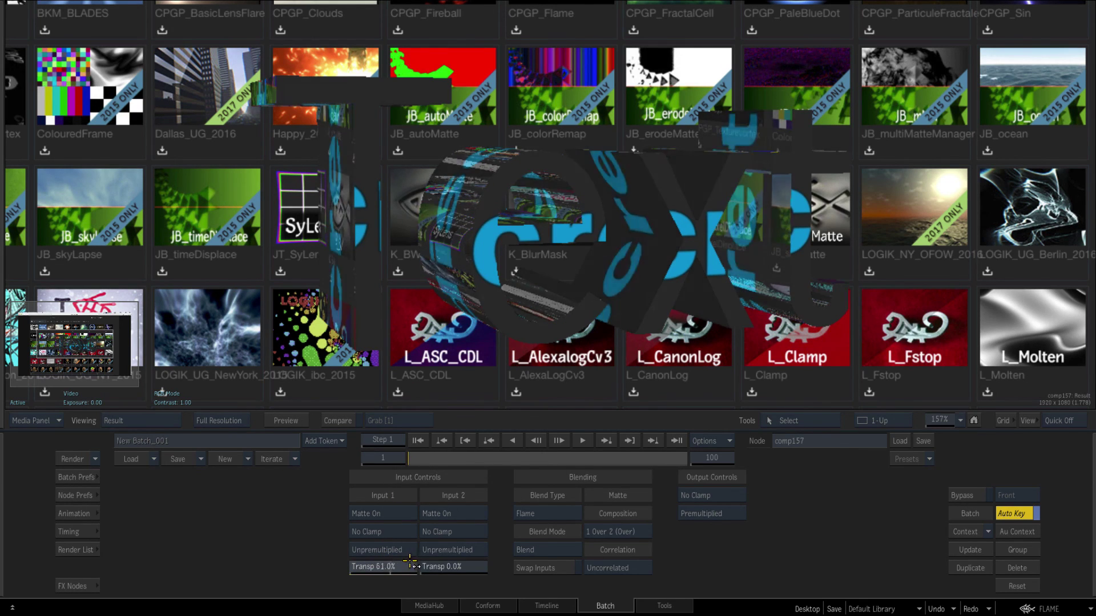
click(350, 549)
scroll(610, 283, down, 3)
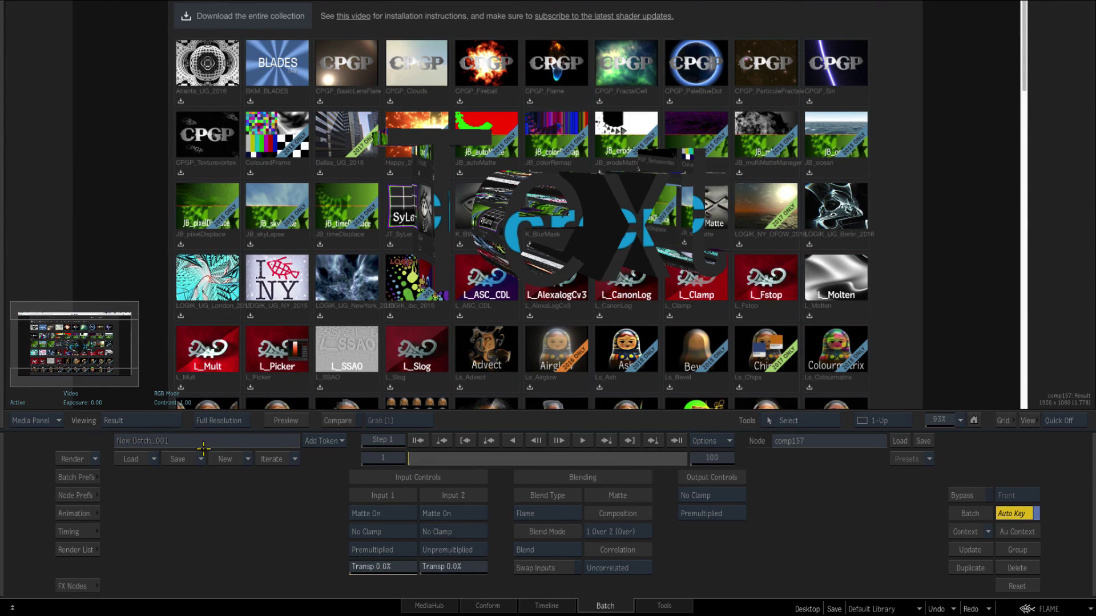
- Nudge the Action node up slightly in the Batch schematic and view the Comp node's result
mouse_move(2, 495)
drag(460, 180, 491, 168)
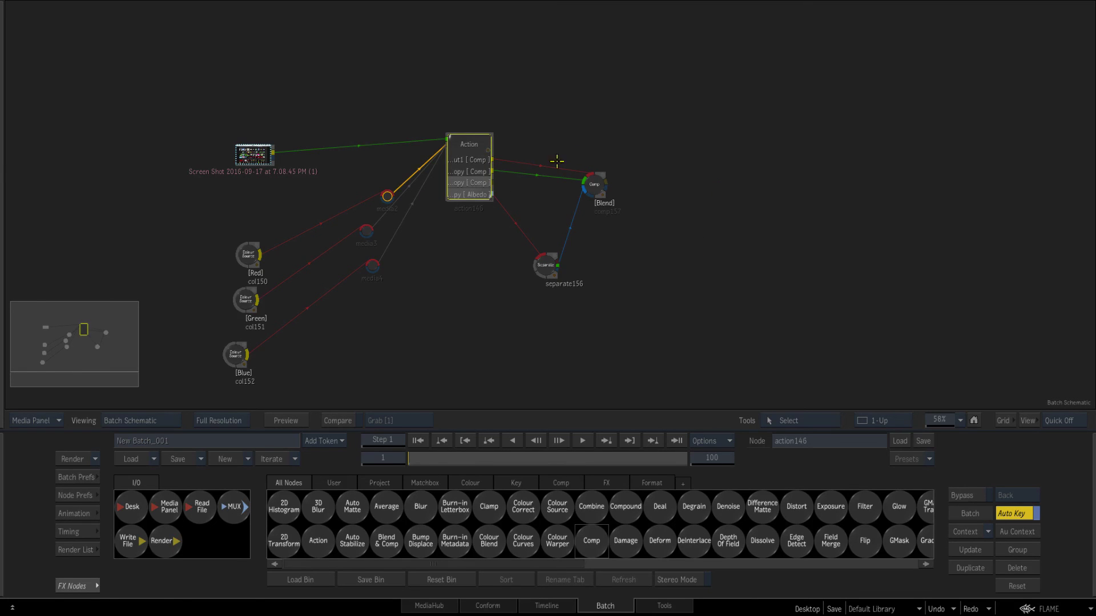
scroll(614, 203, down, 3)
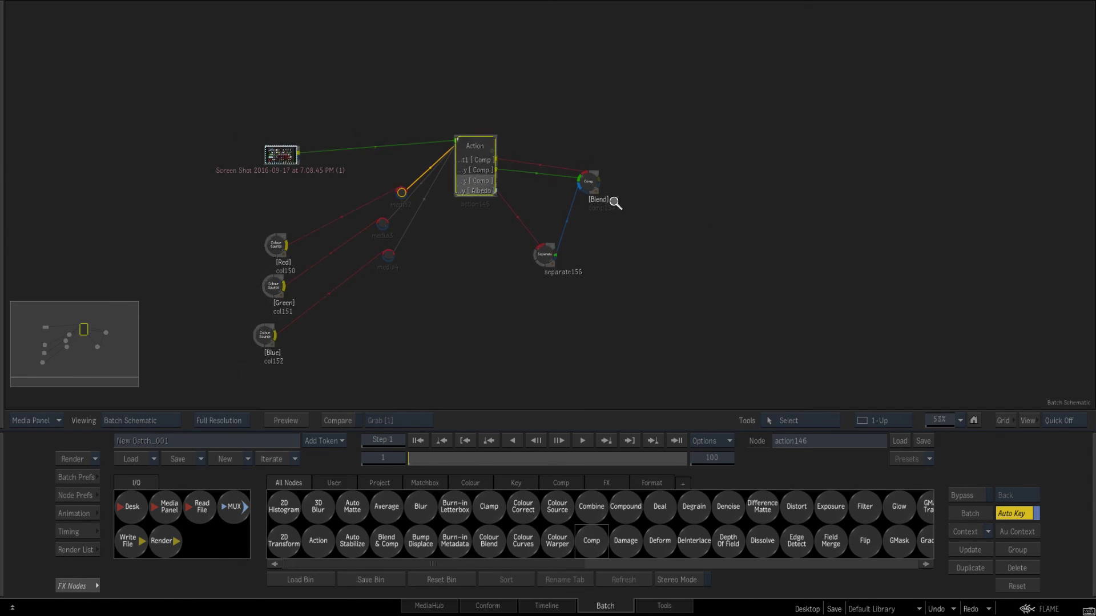
click(583, 179)
key(grave)
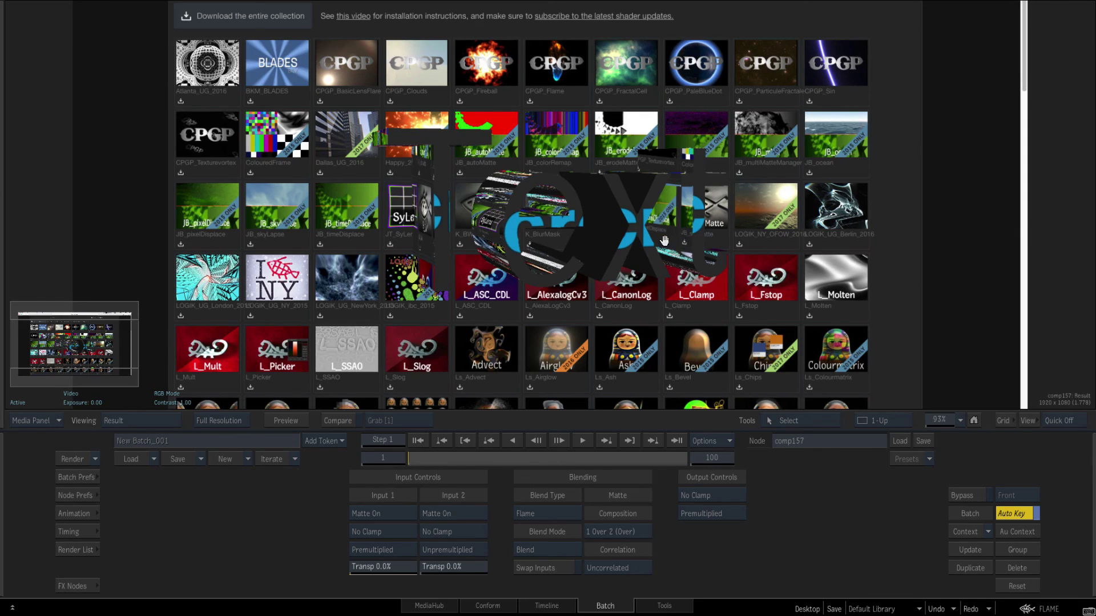
drag(655, 216, 659, 231)
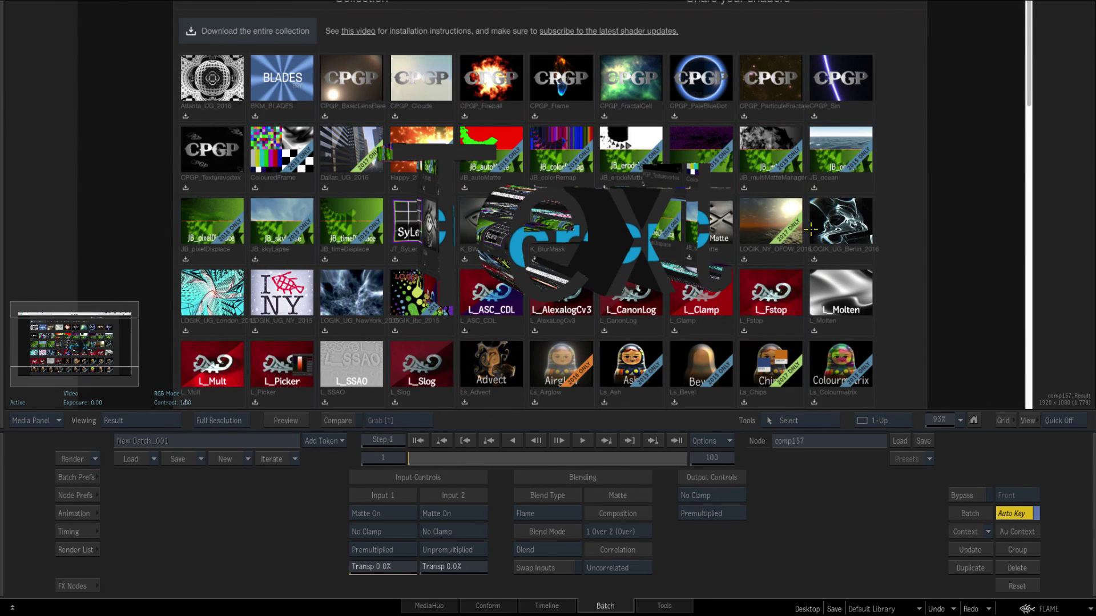